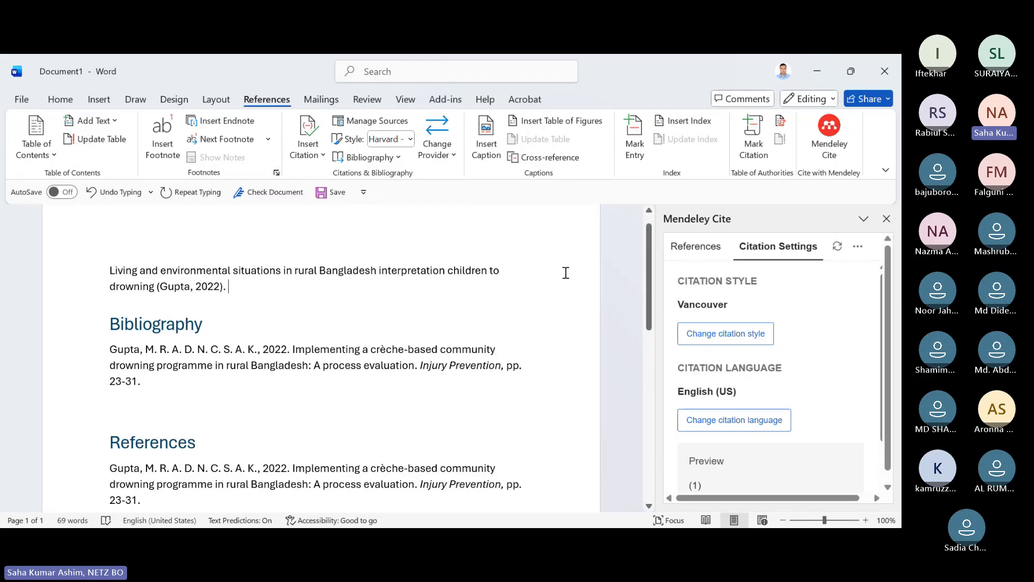
Step: Start a new citation source titled "Understanding the challenges of climate change adaptation in rural Bangladesh: Qualitative insights of geographical obstacles"
left_click(886, 218)
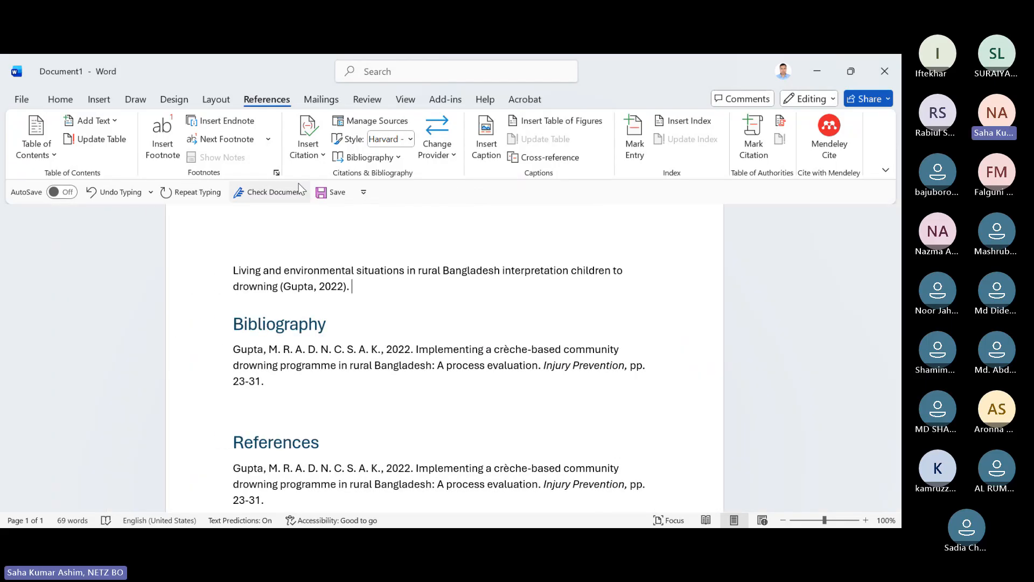
left_click(308, 148)
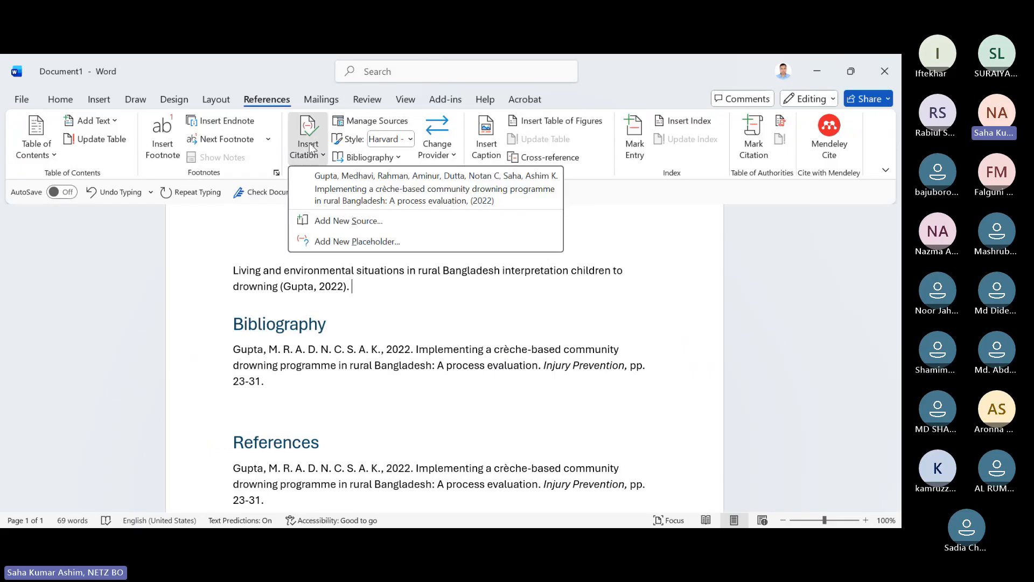
left_click(348, 221)
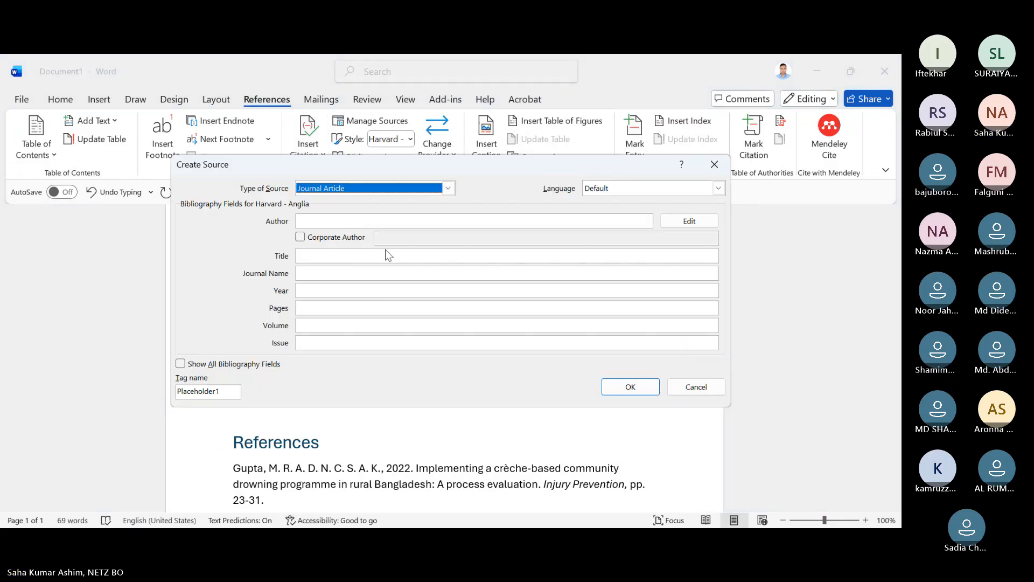
key("Escape")
left_click(329, 255)
type("Understanding the challenges of climate change adaptation in rural Bangladesh: Qualitative insights of geographical obstacles")
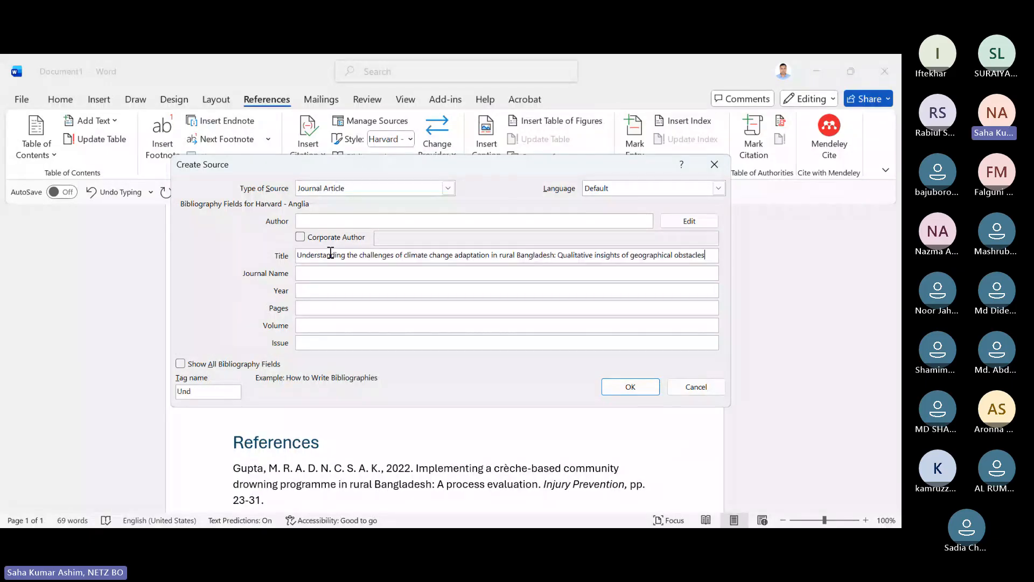
Step: Enter the names of the article's three authors for the new source, surname first and separated by commas
left_click(373, 220)
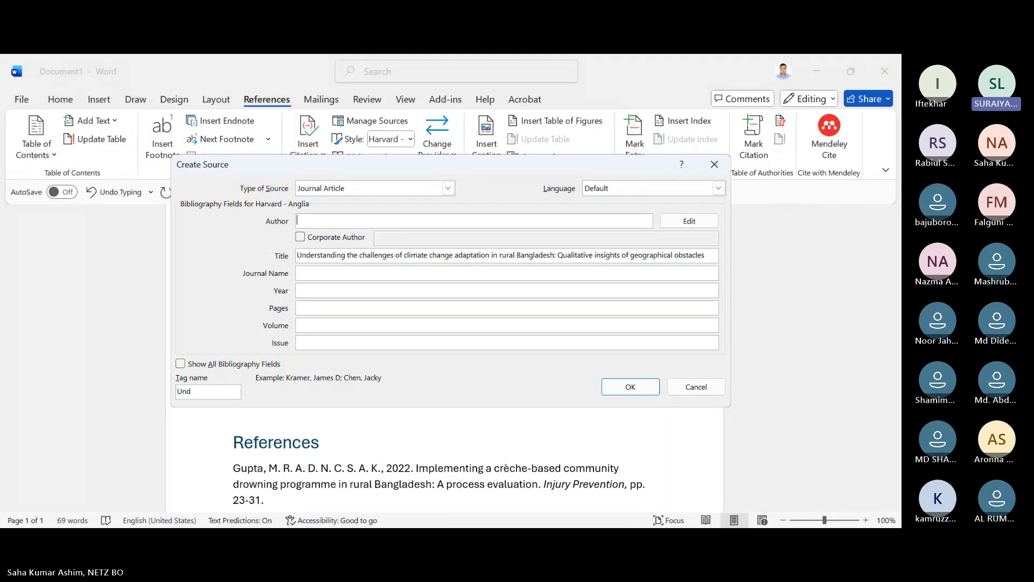
key("Escape")
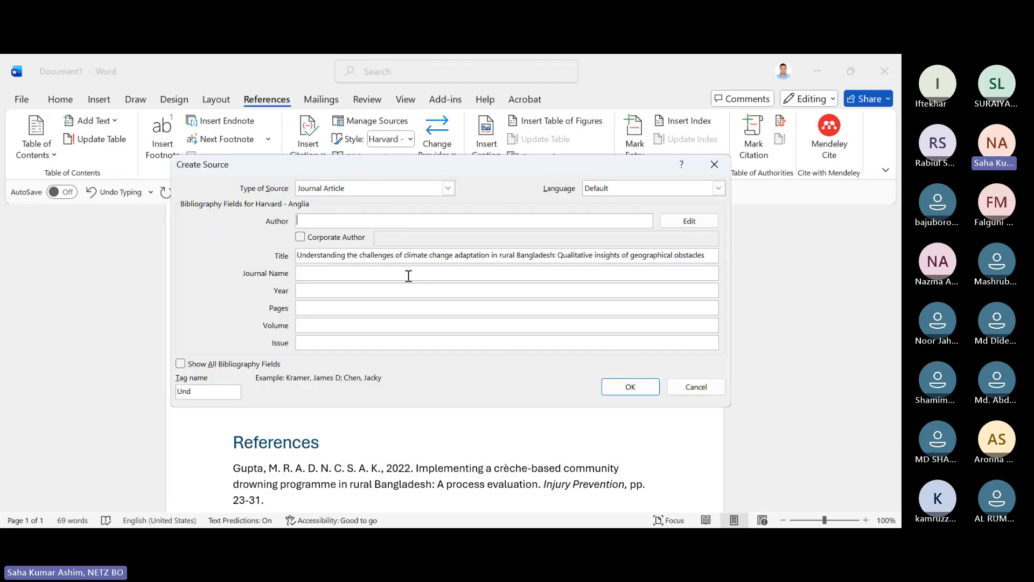
type("St Edmunds, Bury")
type(",")
type("Kumar Saha, Ashim")
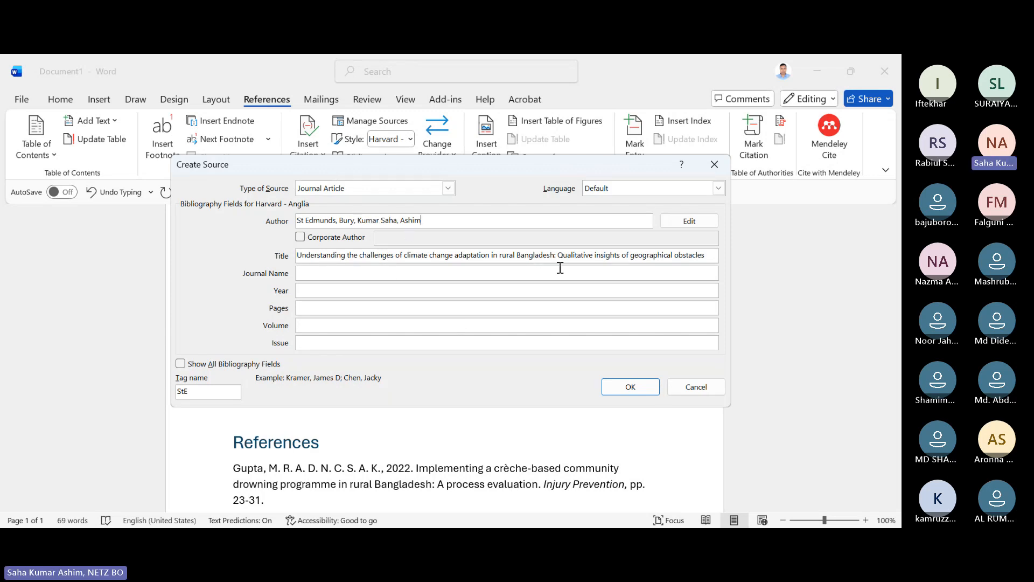
type(",")
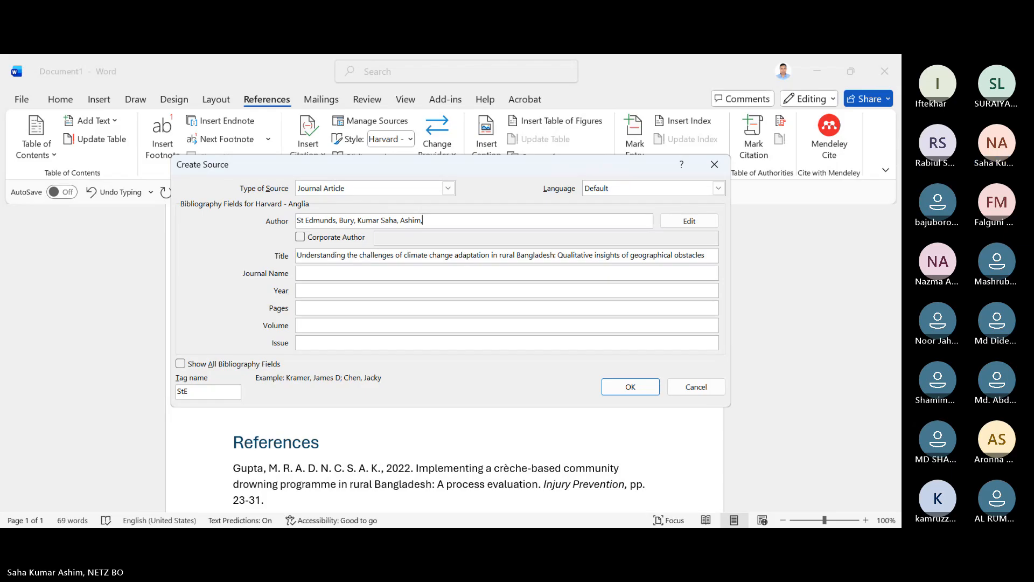
mouse_move(640, 541)
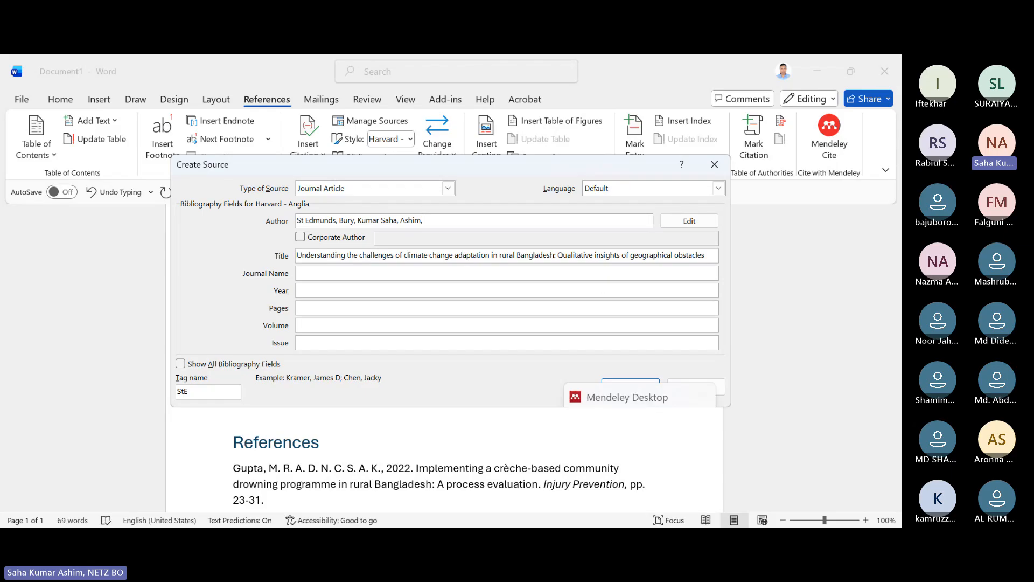
left_click(640, 452)
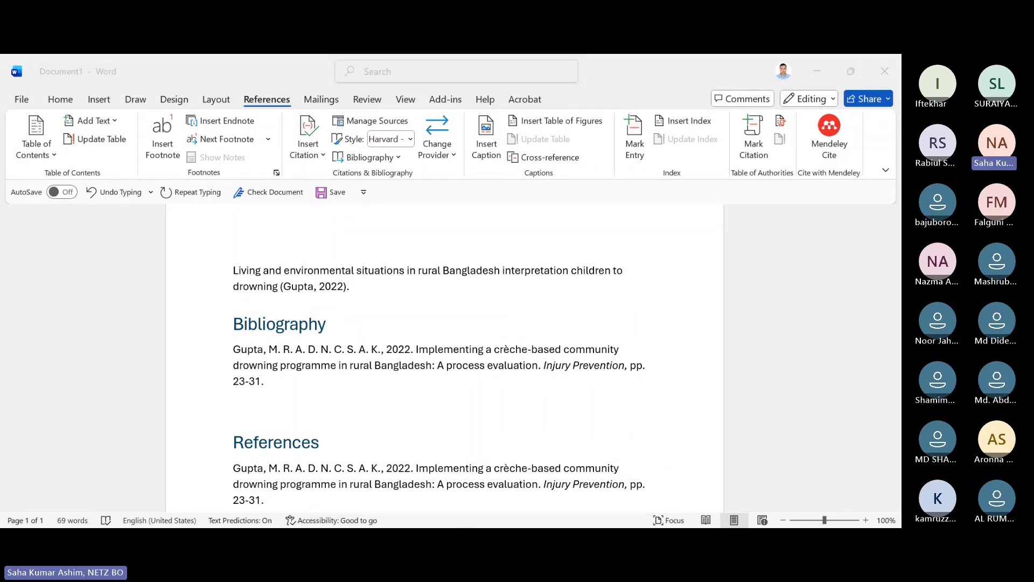
left_click(471, 221)
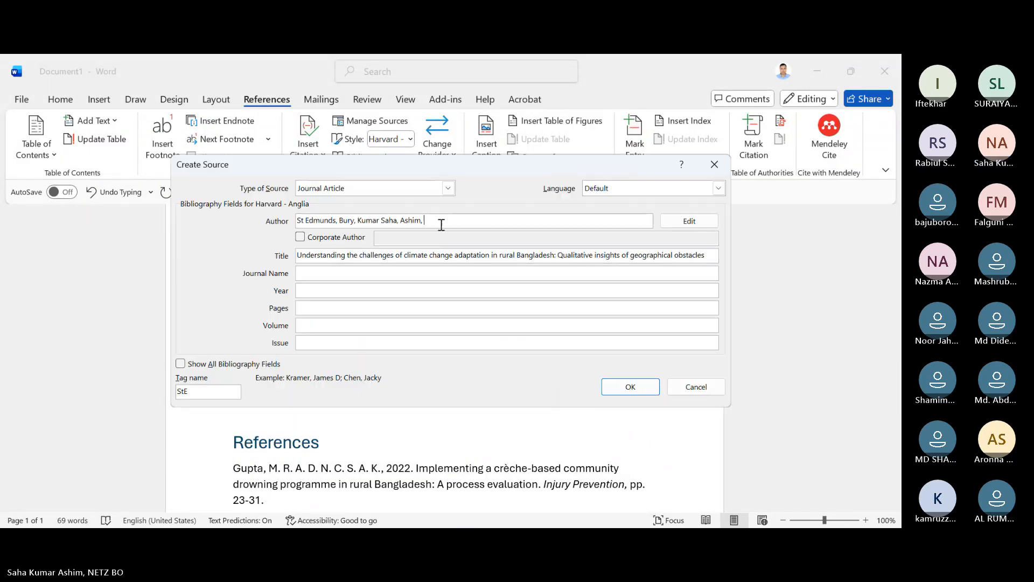
type("Barua, Prabal")
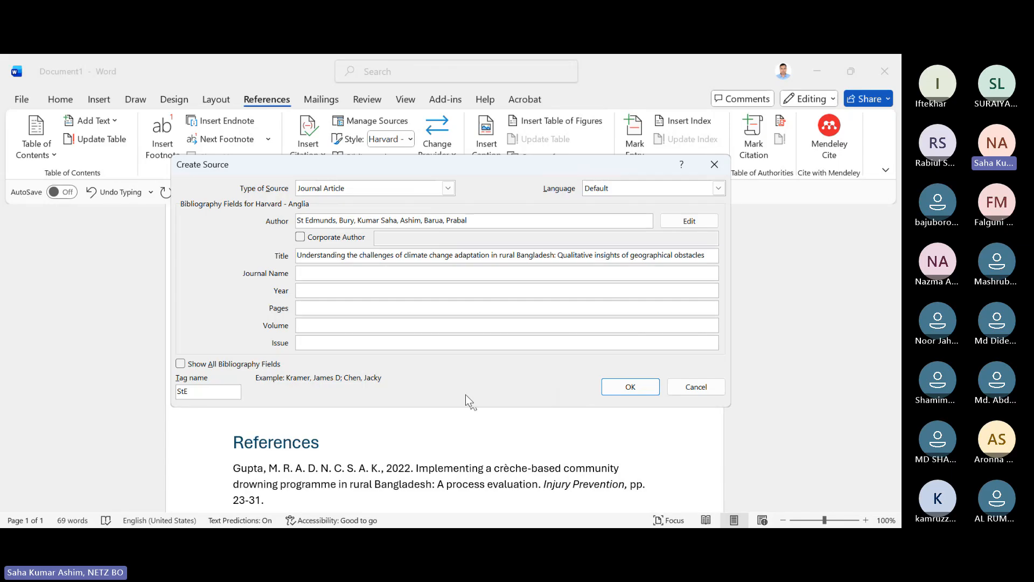
Step: Set the new source's journal name to "Environmental Network Journal"
left_click(320, 270)
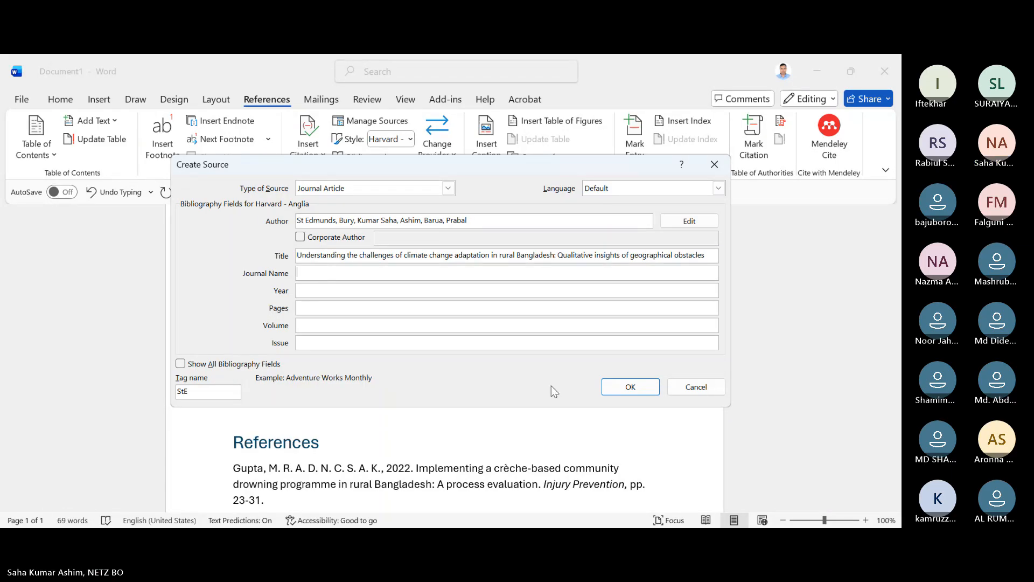
key("alt+Tab")
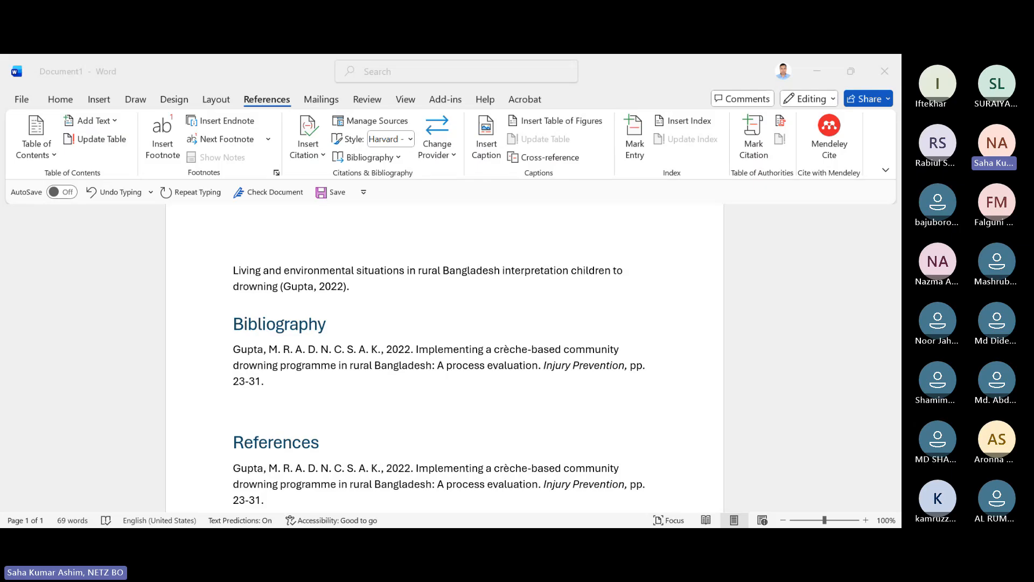
key("alt+Tab")
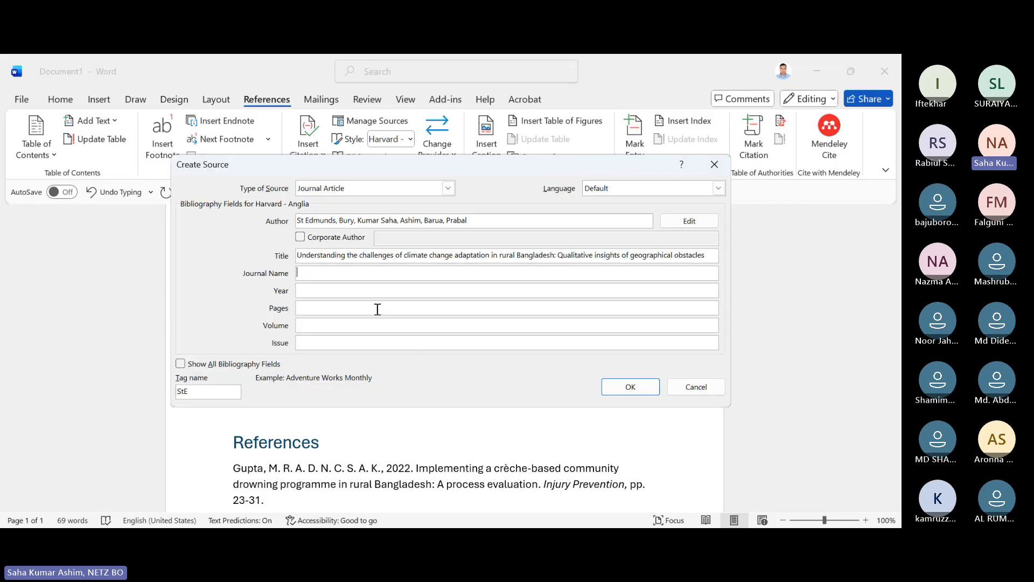
type("Environmental Network Journal")
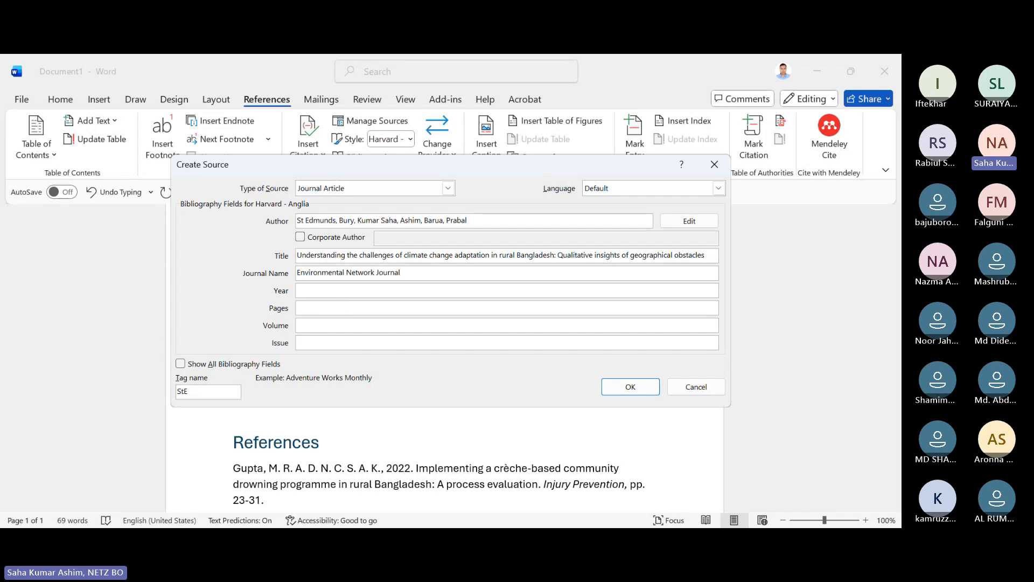
Step: Set the source's publication year to 2024 and its pages to 1-34
key("alt+Tab")
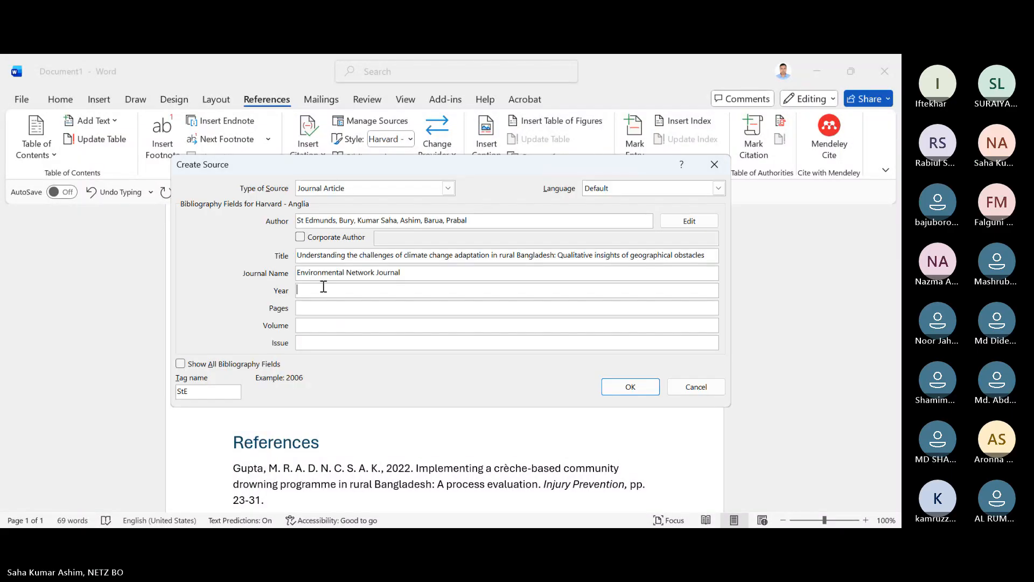
type("2024")
key("Return")
left_click(320, 310)
type("1-34")
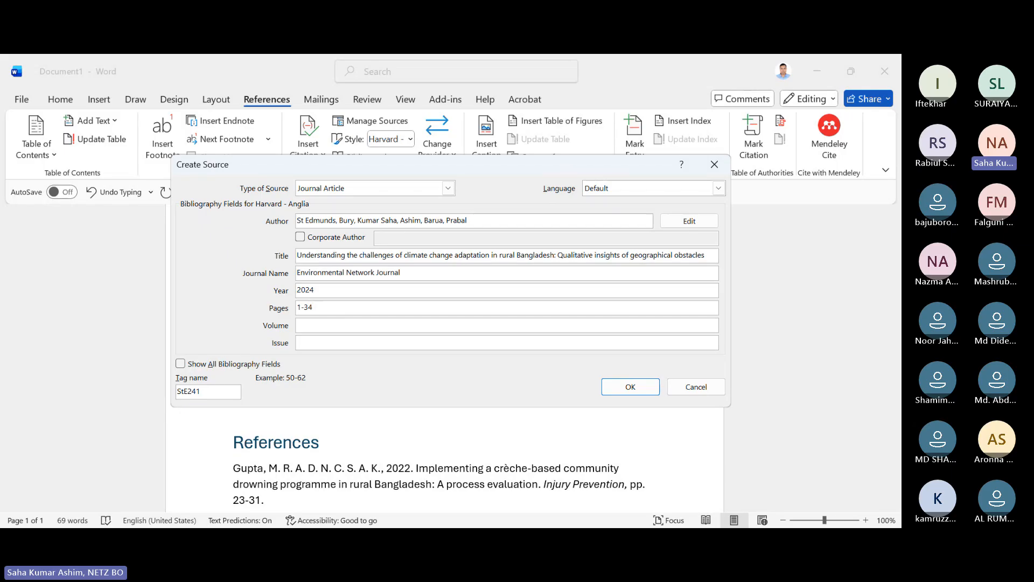
Step: Set the source's volume to 1 and issue to 1, and save it to insert its citation
key("Return")
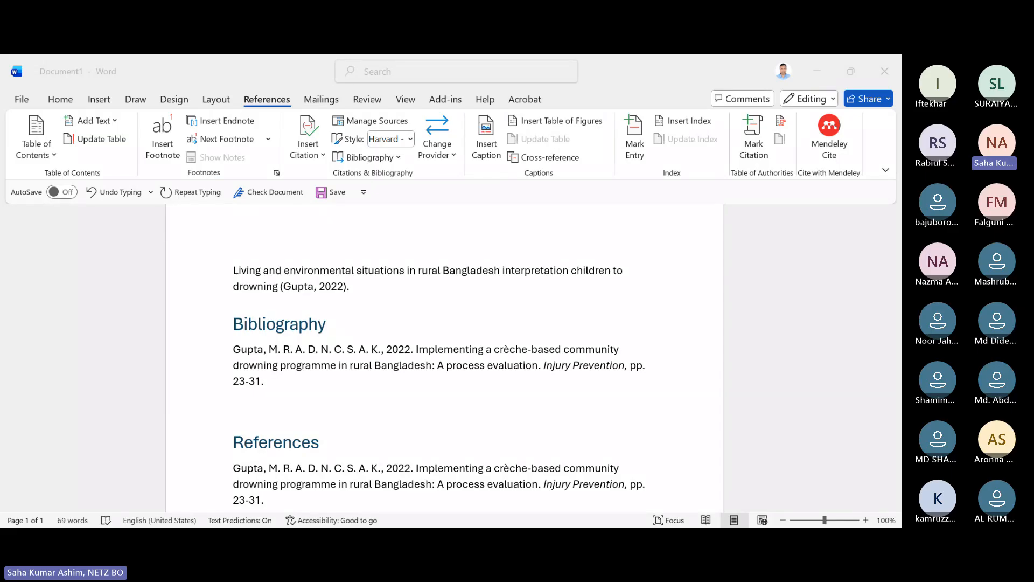
key("alt+Tab")
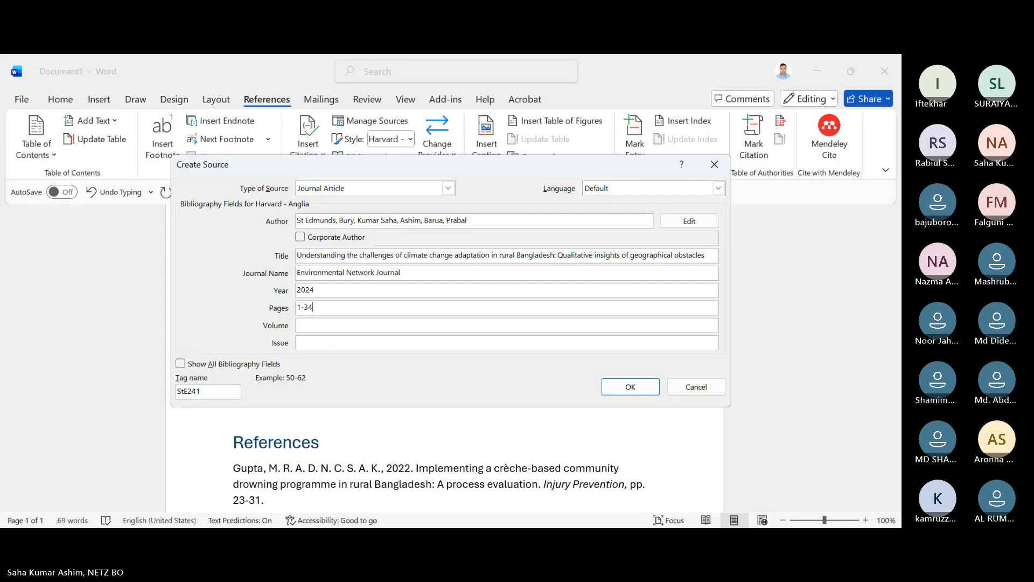
left_click(346, 325)
type("1")
left_click(331, 342)
type("1")
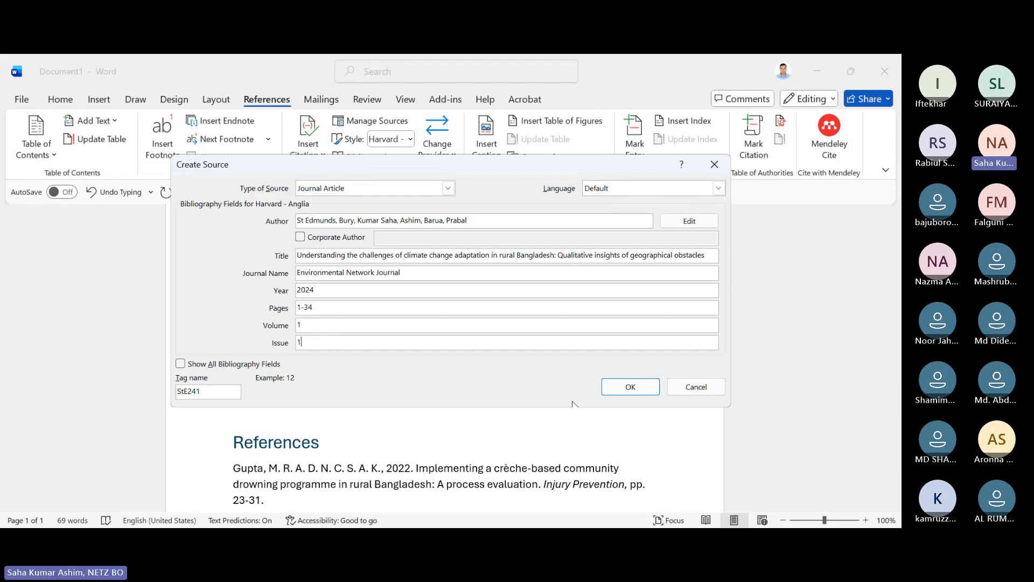
left_click(628, 387)
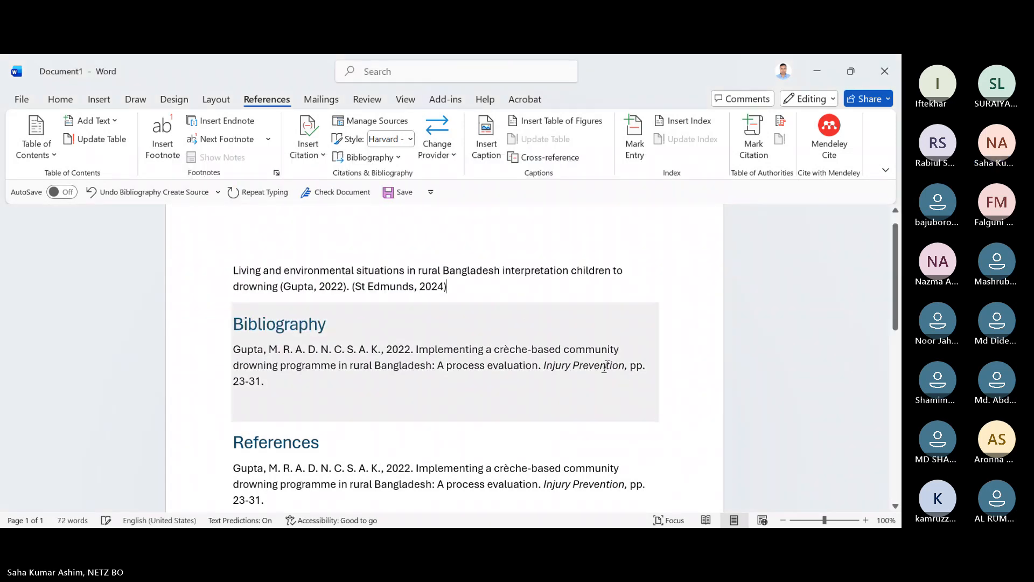
Step: Delete the newly inserted 2024 citation and start a new paragraph after the opening sentence
key("BackSpace")
key("BackSpace")
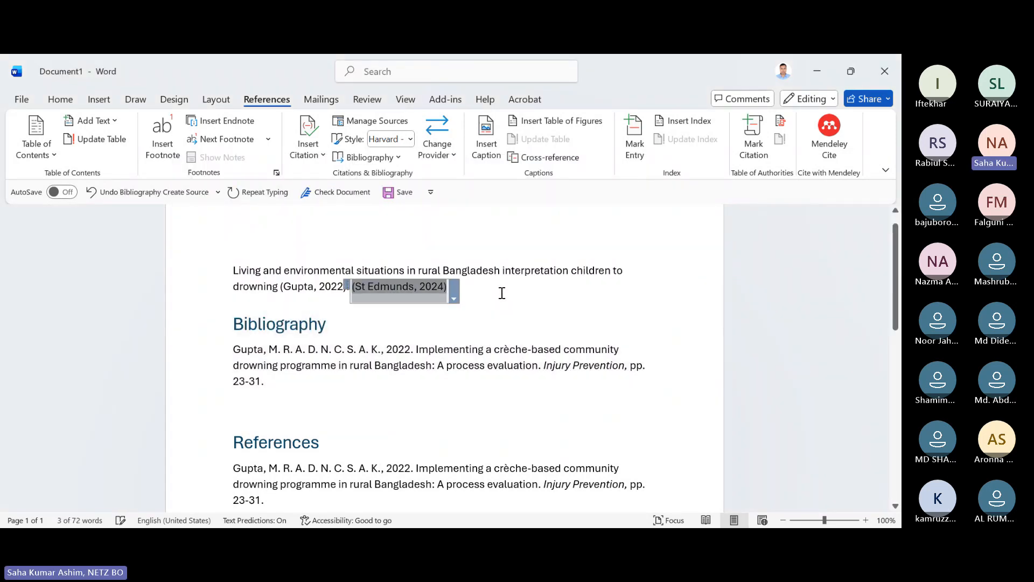
key("Return")
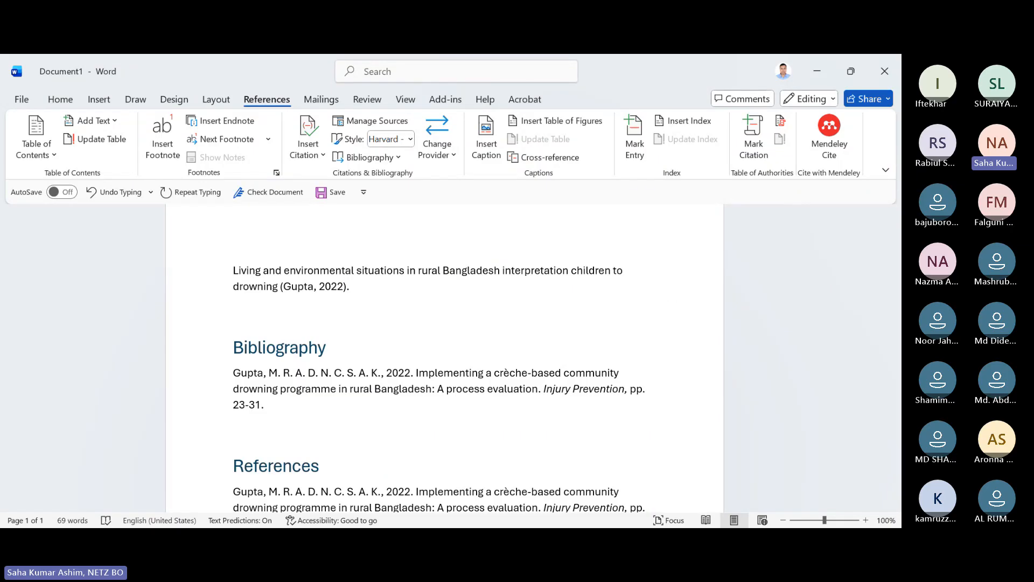
Step: Paste the sentence from "This research delves into the challenges" through "geographical obstacles." into the empty paragraph, without the trailing "It"
left_click(649, 539)
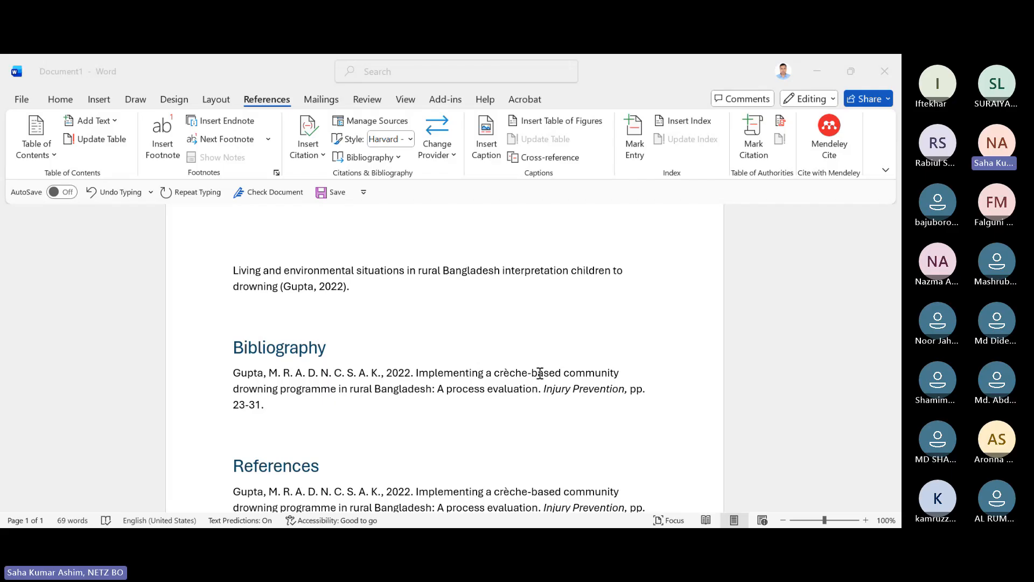
left_click(621, 348)
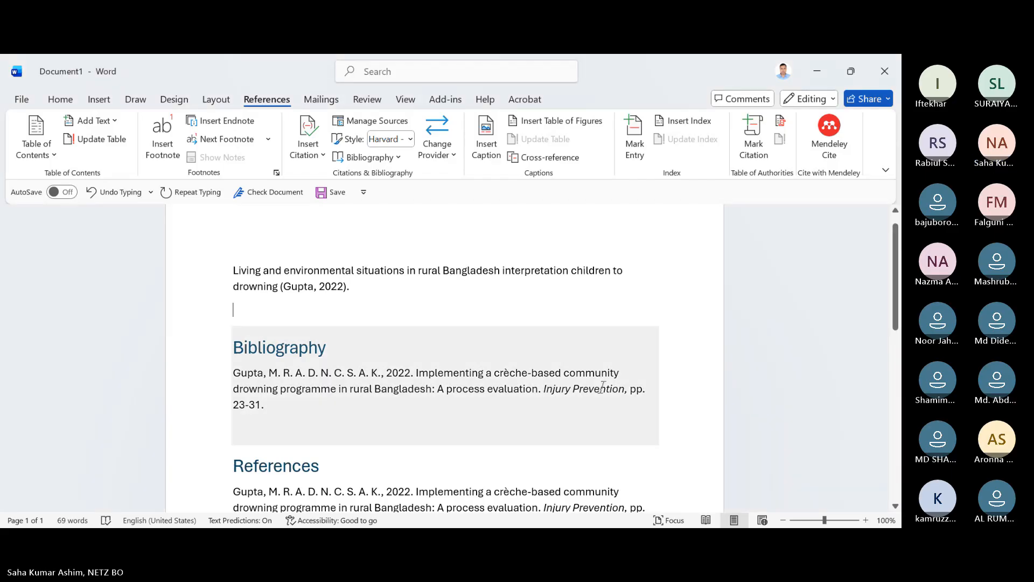
type("This research delves into the challenges of climate change adaptation in rural Bangladesh, particularly in coastal and riverine areas, through qualitative insights on geographical obstacles. It")
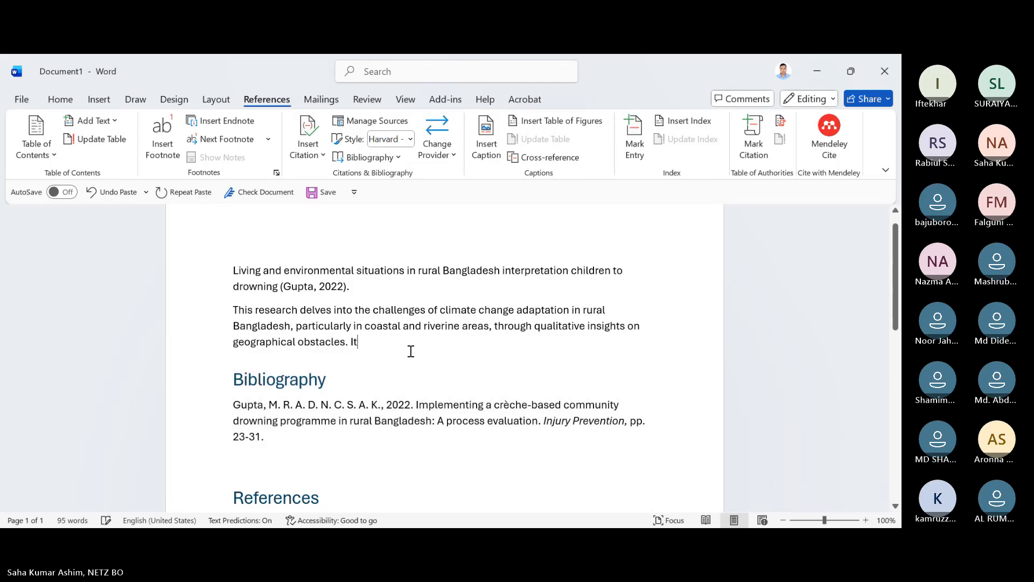
key("BackSpace")
key("BackSpace")
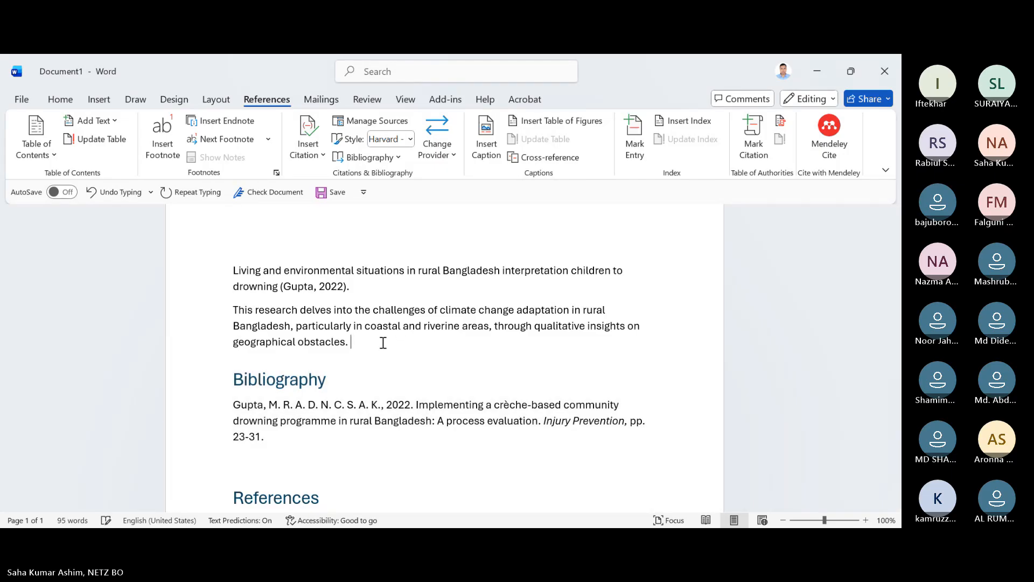
Step: Join the "This research delves" sentence to the end of the preceding paragraph
left_click_drag(381, 342, 233, 311)
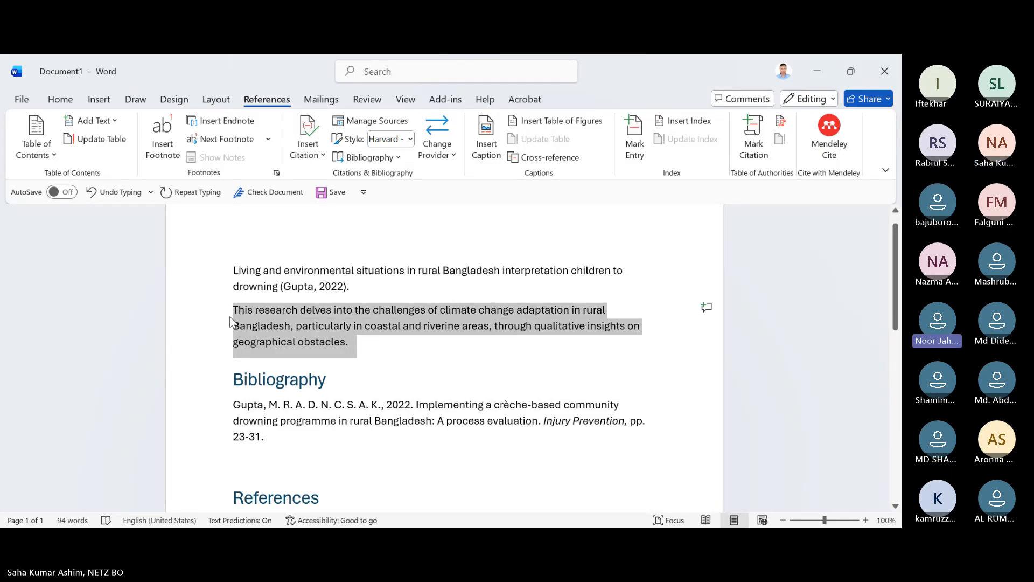
left_click(233, 312)
key("BackSpace")
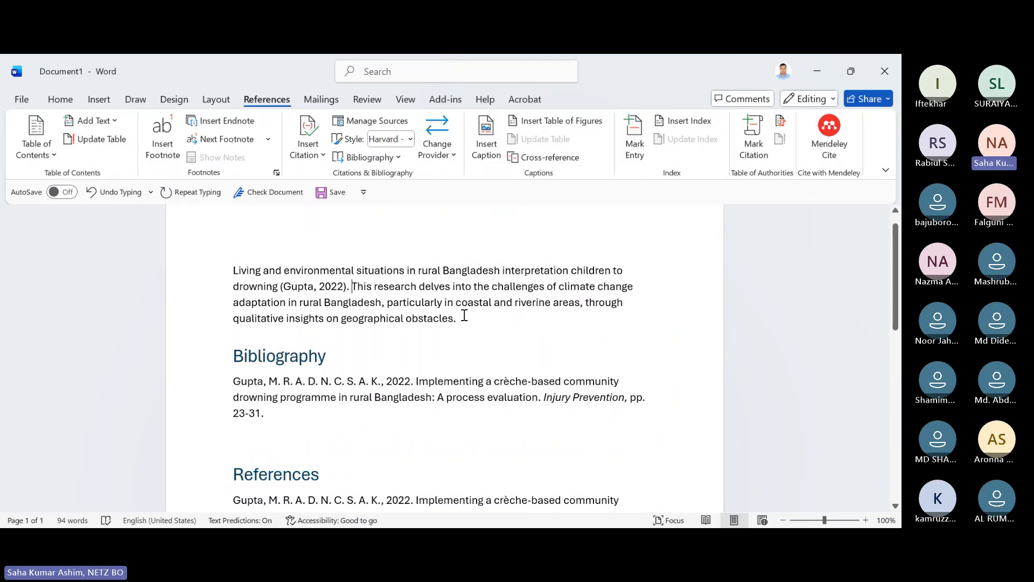
Step: Justify the combined paragraph above the Bibliography heading
left_click_drag(465, 318, 233, 269)
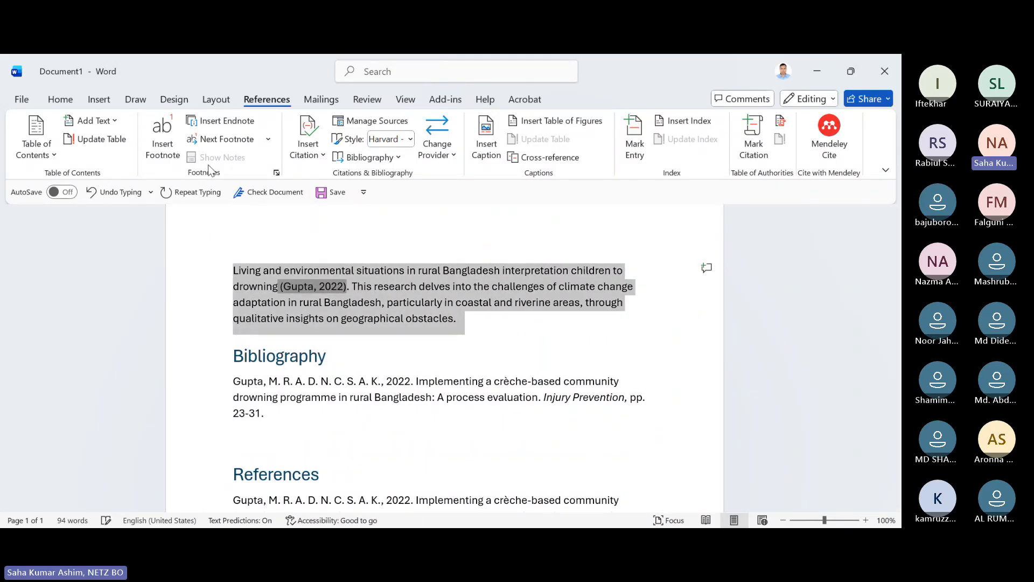
left_click(59, 99)
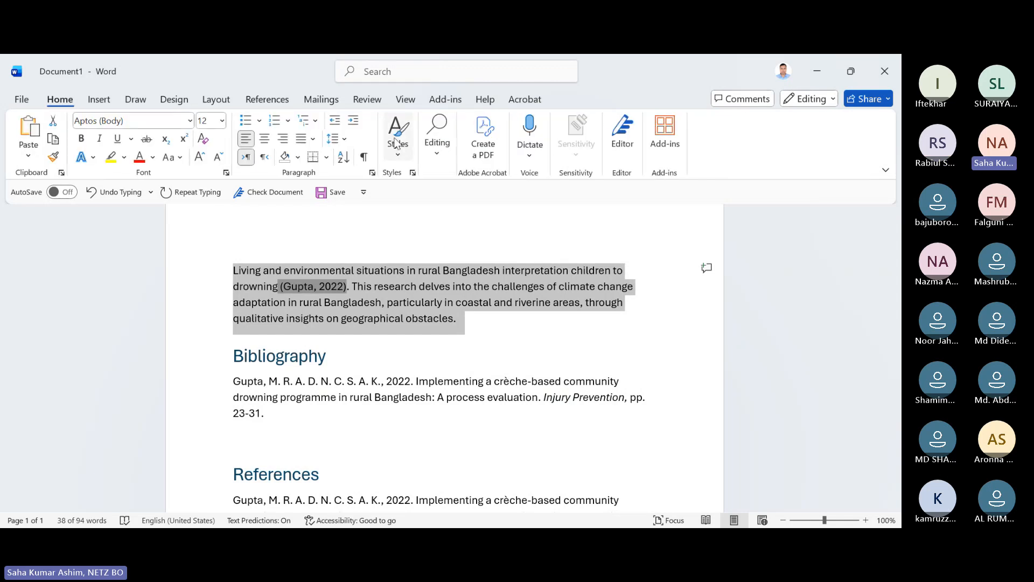
left_click(313, 138)
left_click(322, 156)
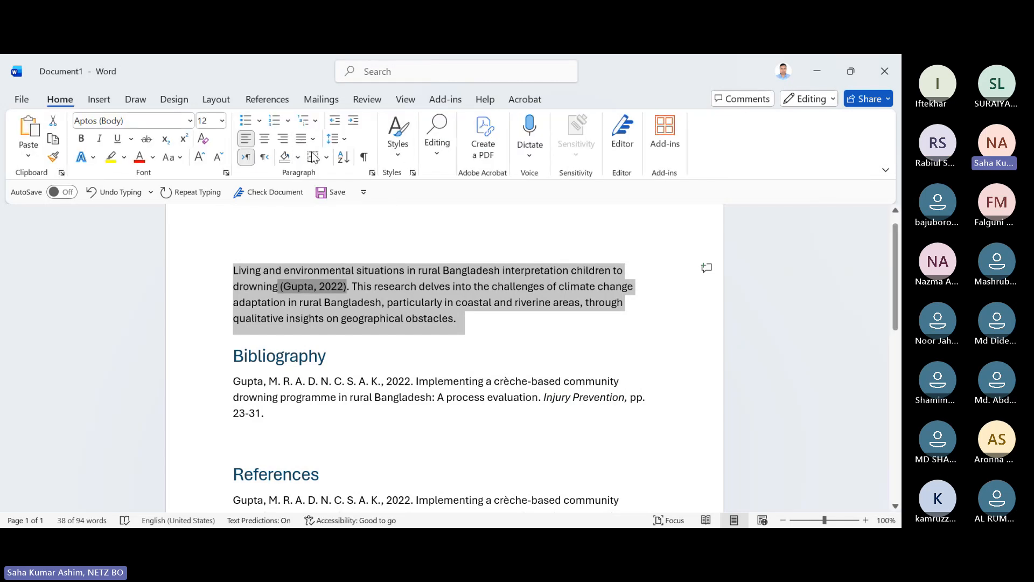
left_click(467, 324)
Step: Replace "delves" with the synonym "examines" and "challenges" with "encounters" in the second sentence
right_click(437, 286)
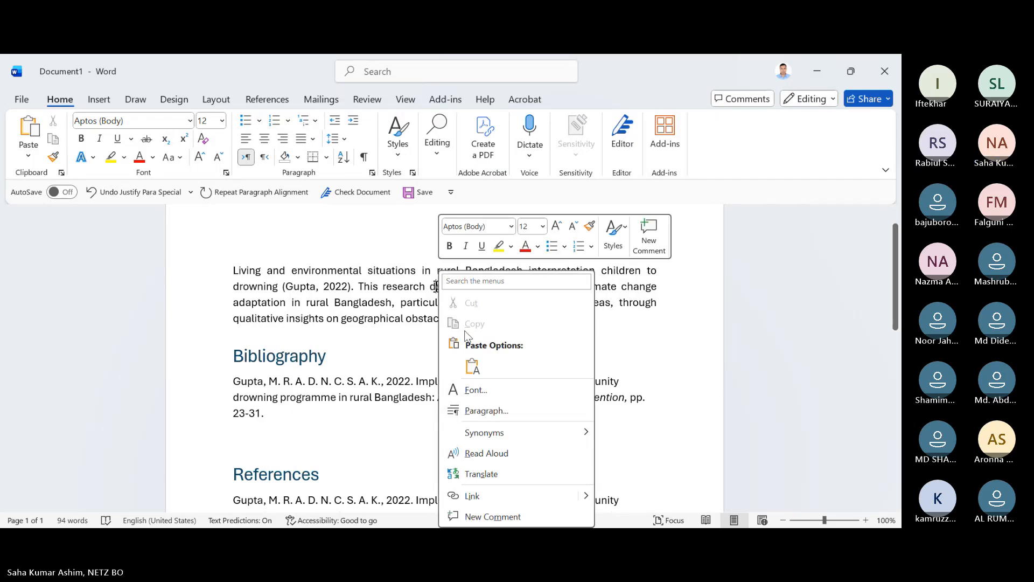
mouse_move(474, 438)
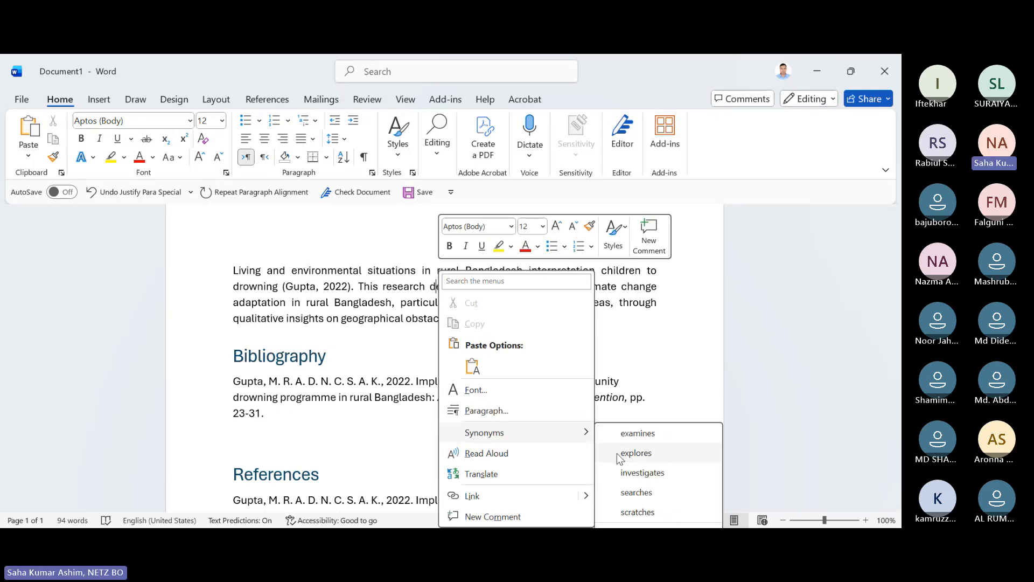
left_click(646, 435)
right_click(547, 284)
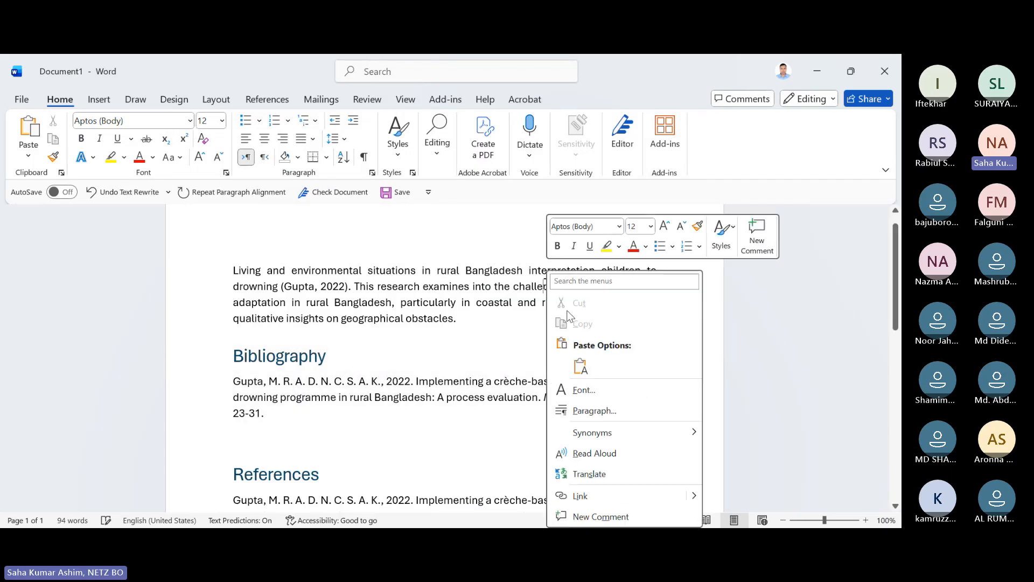
mouse_move(615, 435)
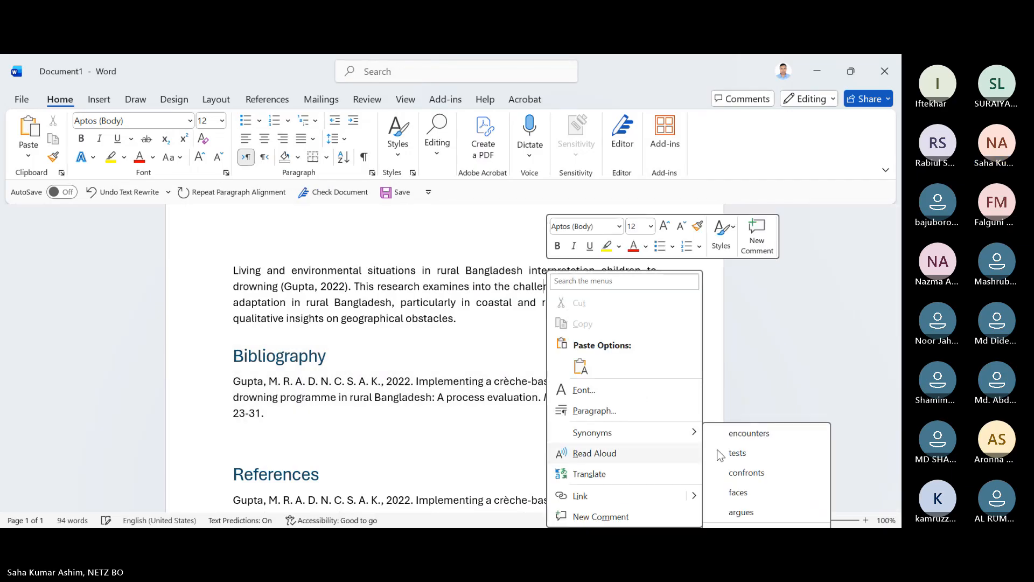
left_click(768, 432)
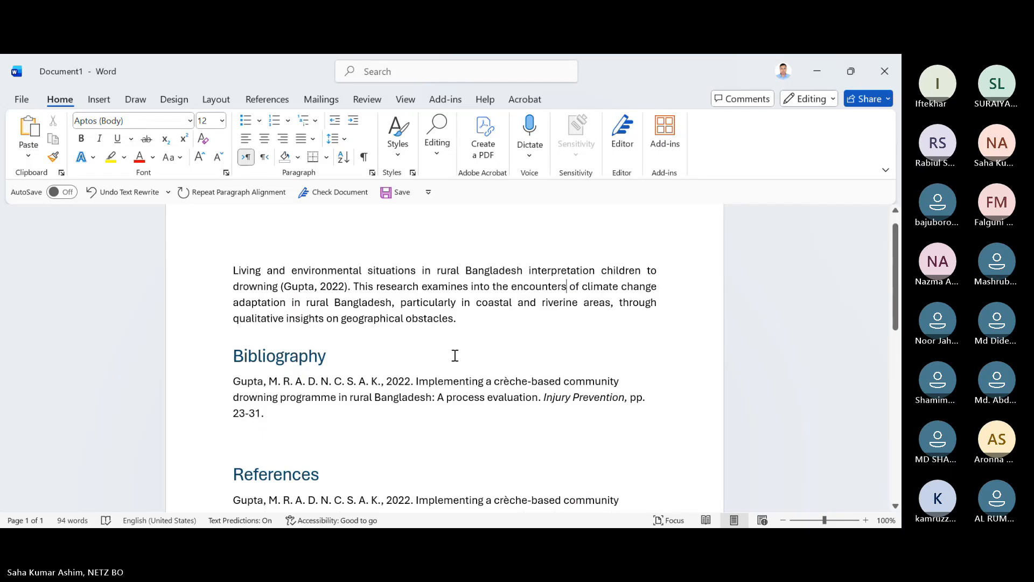
Step: Replace "particularly" with the synonym "specifically" and "insights" with "perceptions" in the second sentence
right_click(425, 301)
mouse_move(509, 432)
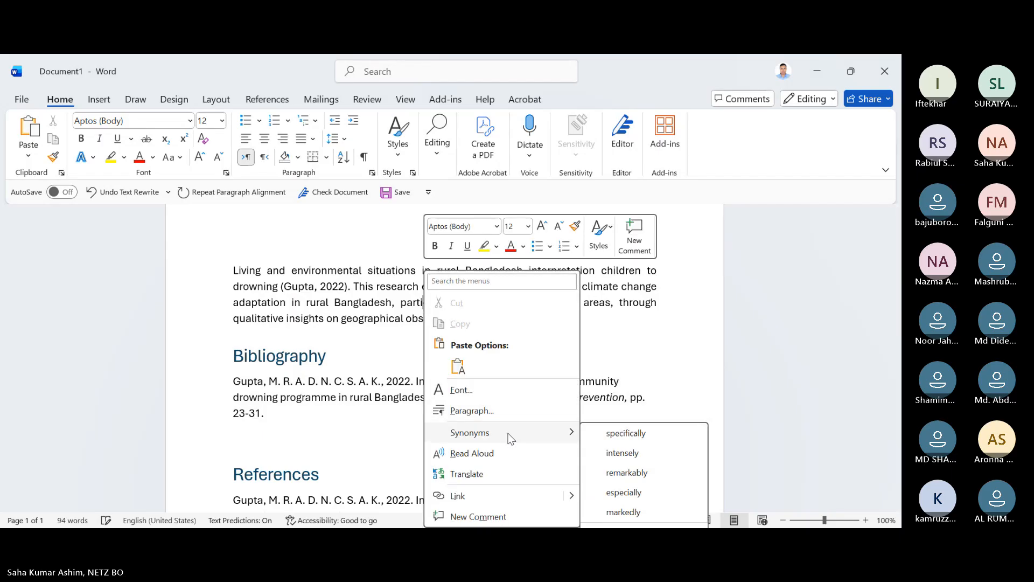
left_click(641, 438)
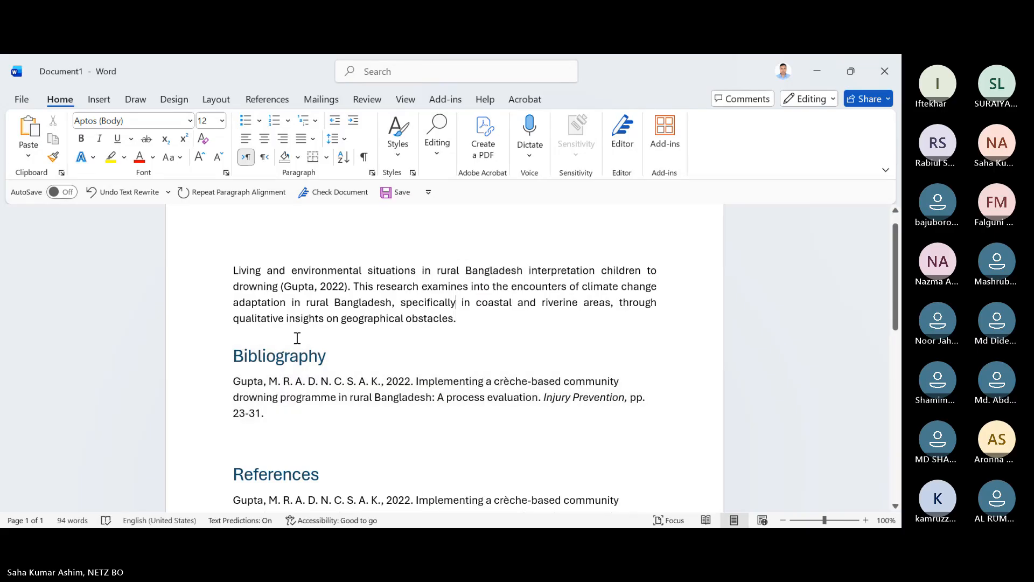
right_click(303, 319)
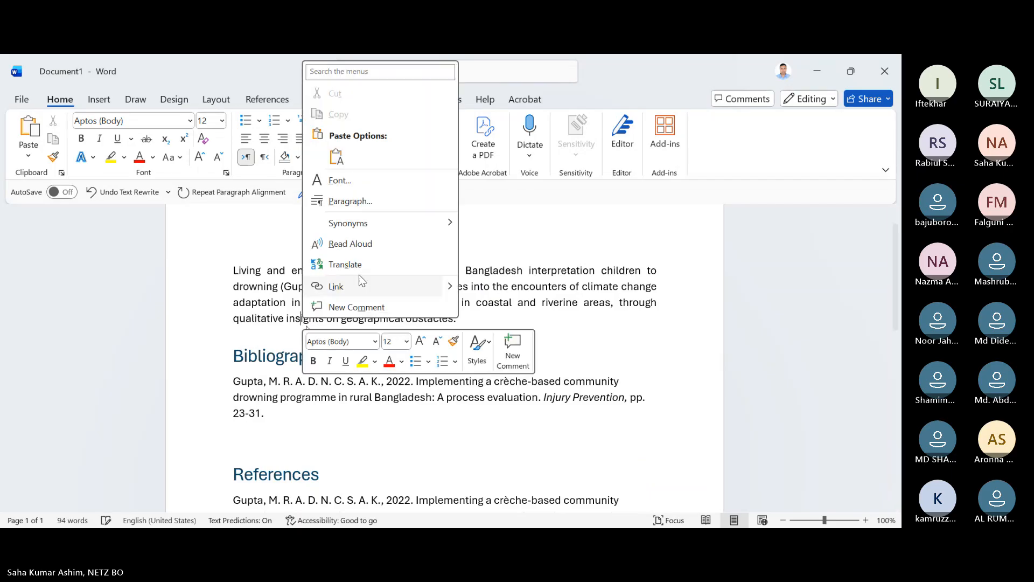
mouse_move(387, 223)
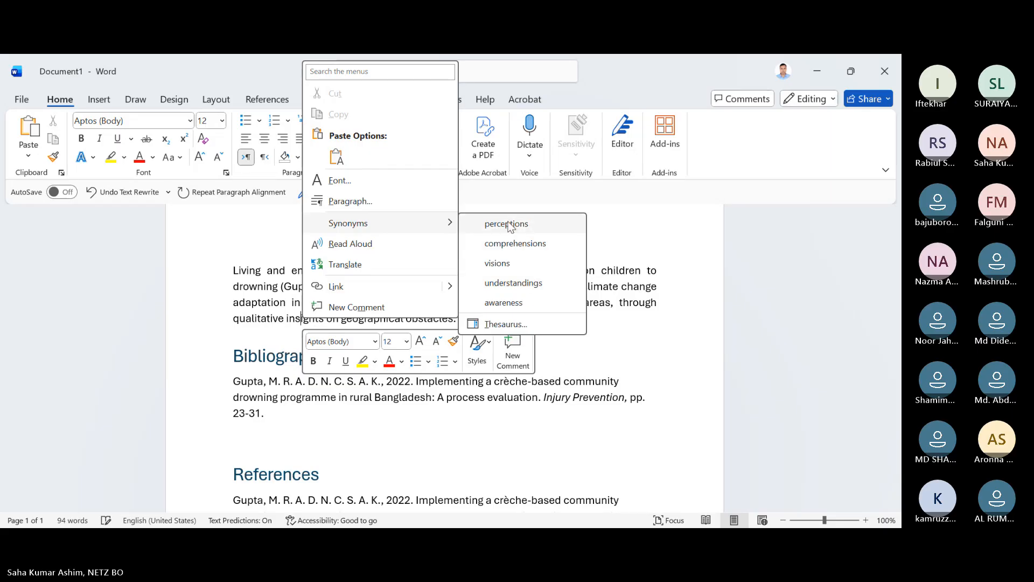
left_click(490, 224)
Step: Replace "obstacles" with the synonym "difficulties" at the end of the second sentence
right_click(444, 321)
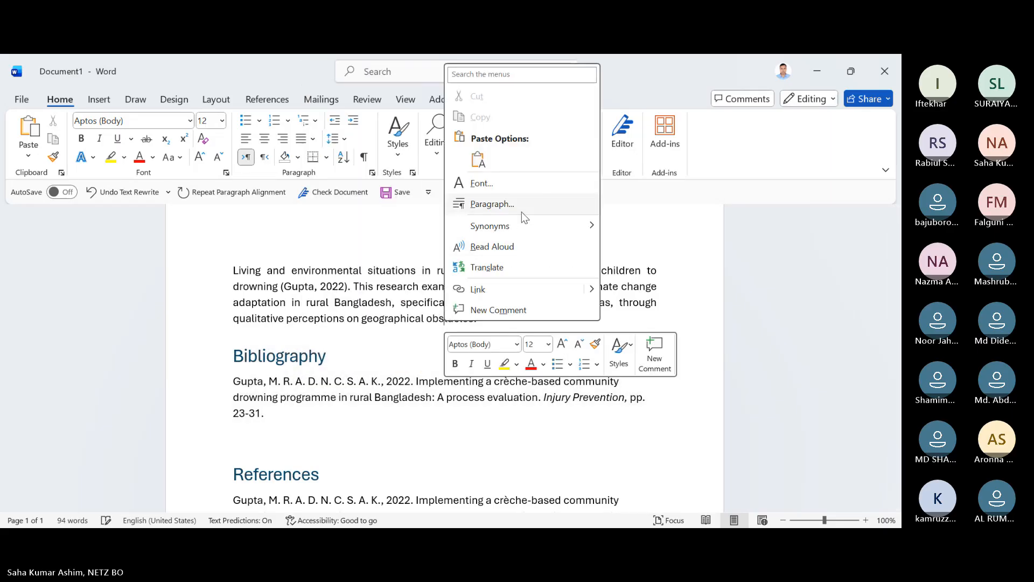
mouse_move(528, 221)
left_click(642, 250)
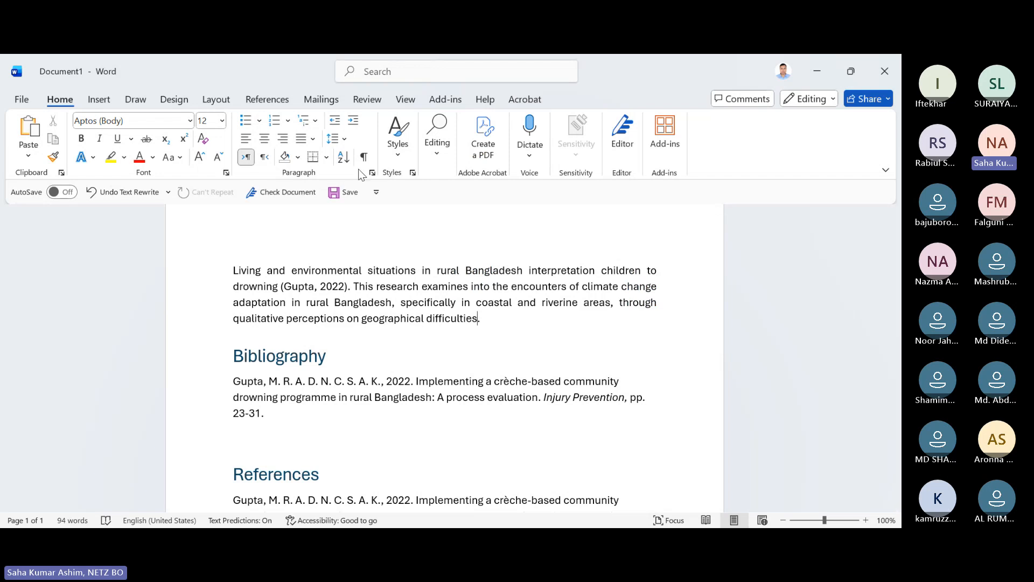
Step: Insert the citation of the 2024 climate change adaptation article before the paragraph's final period
left_click(267, 100)
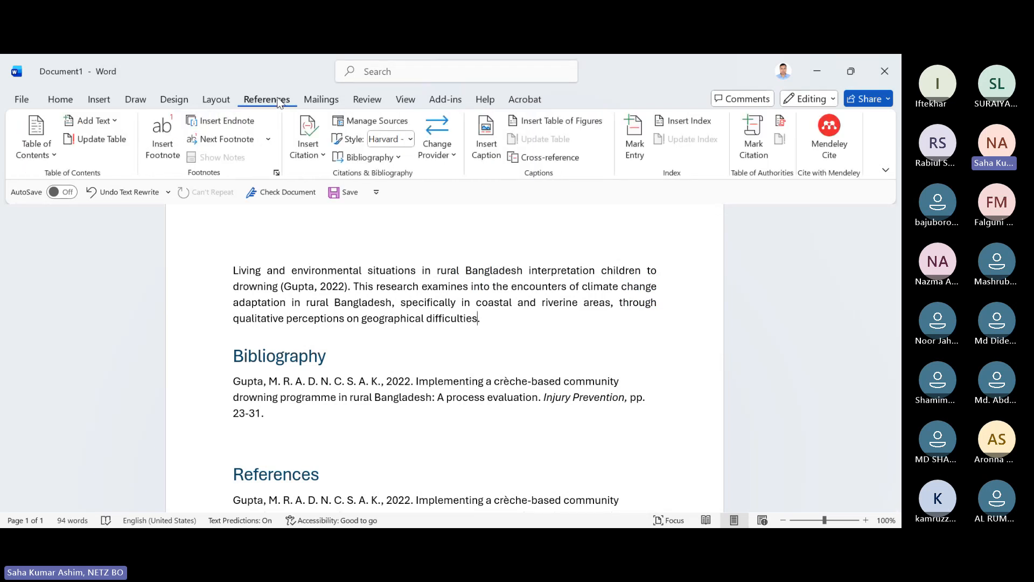
left_click(323, 151)
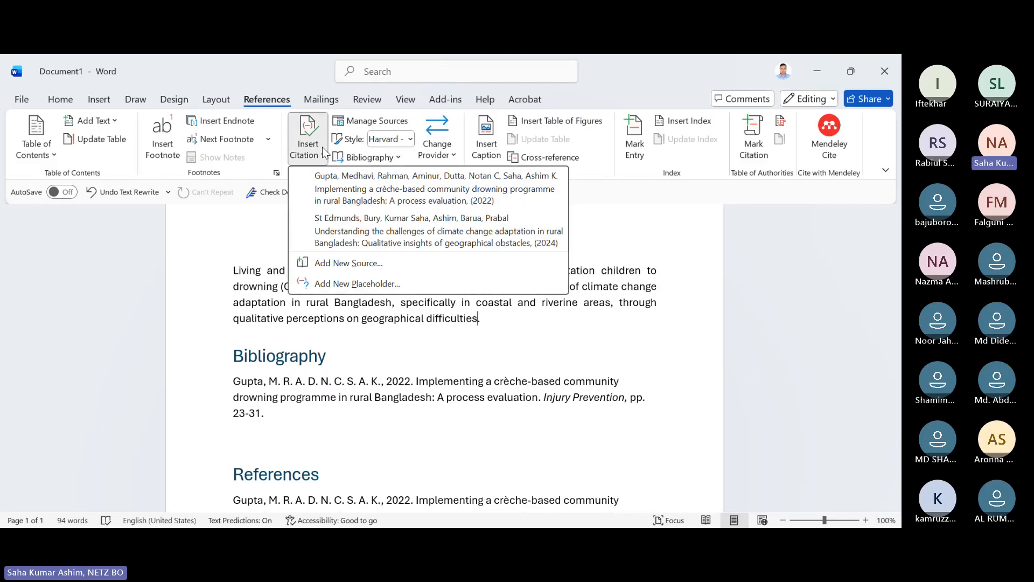
left_click(353, 229)
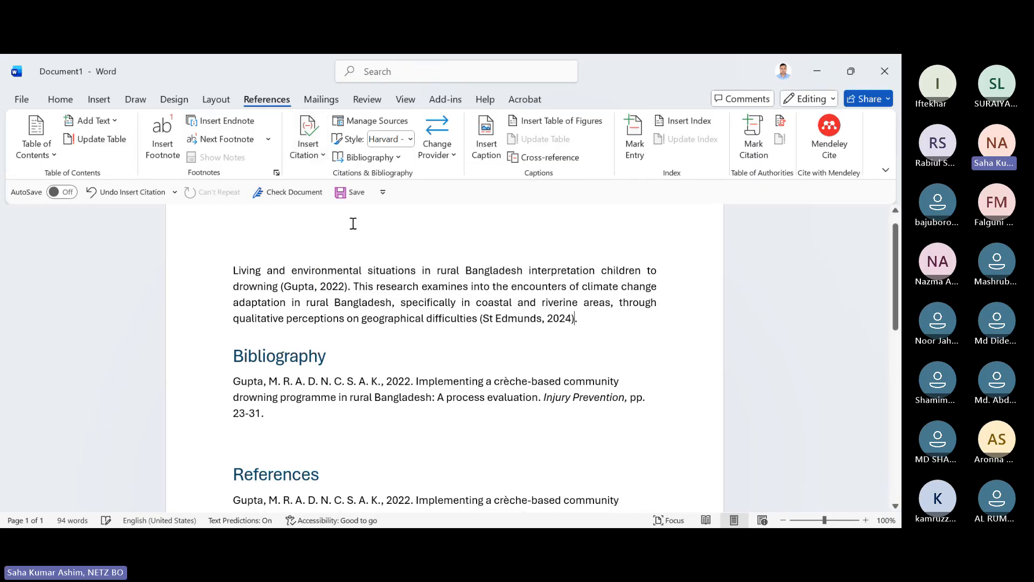
Step: Delete the outdated Bibliography and References sections below the paragraph
scroll(686, 370, "down", 2)
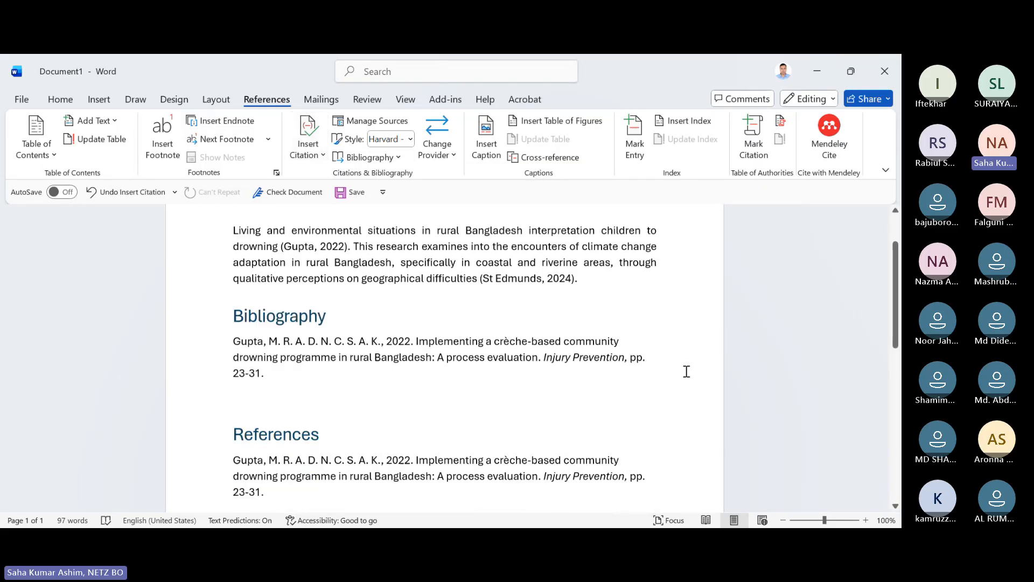
scroll(323, 437, "down", 1)
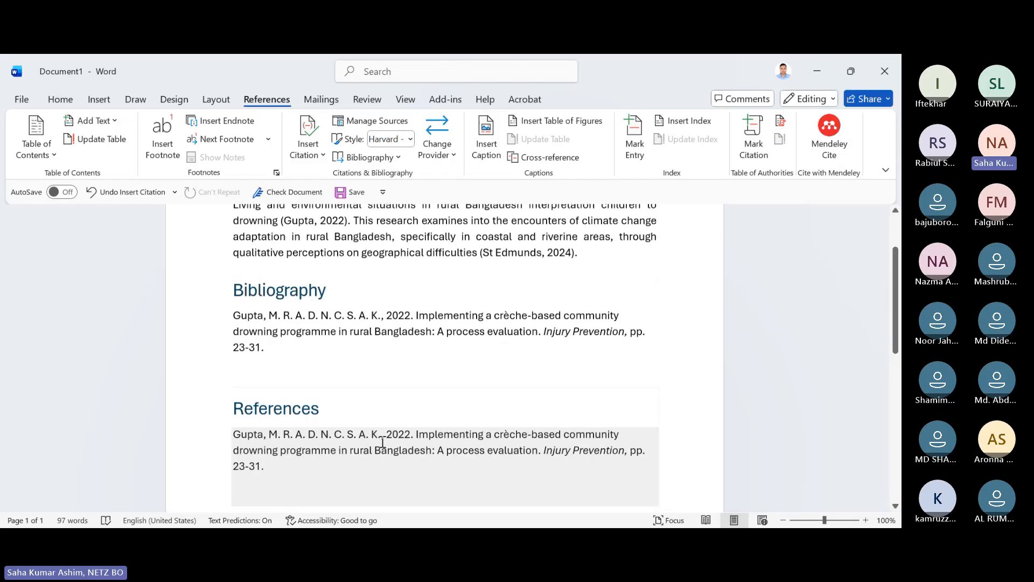
left_click_drag(298, 485, 203, 290)
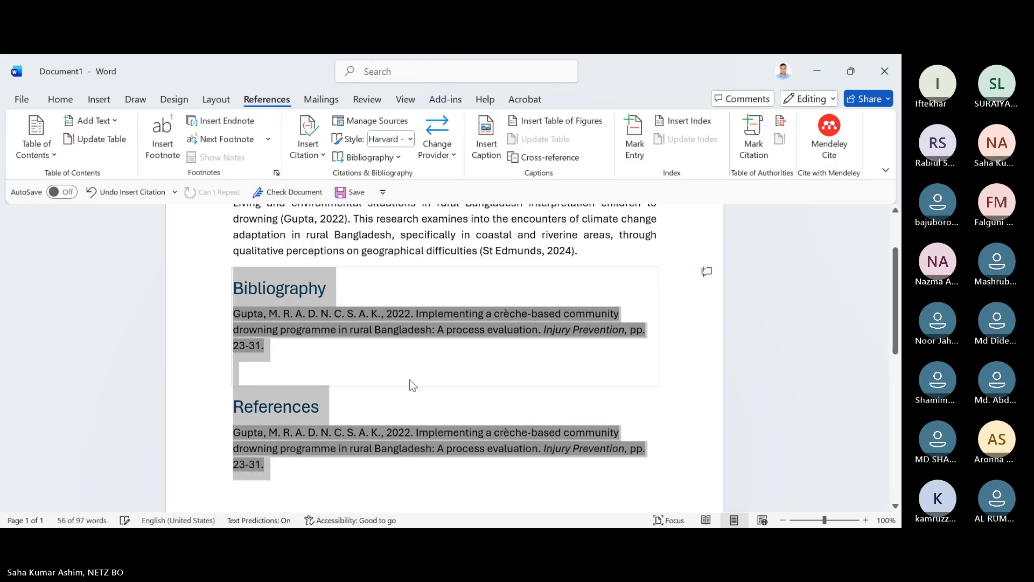
key("Delete")
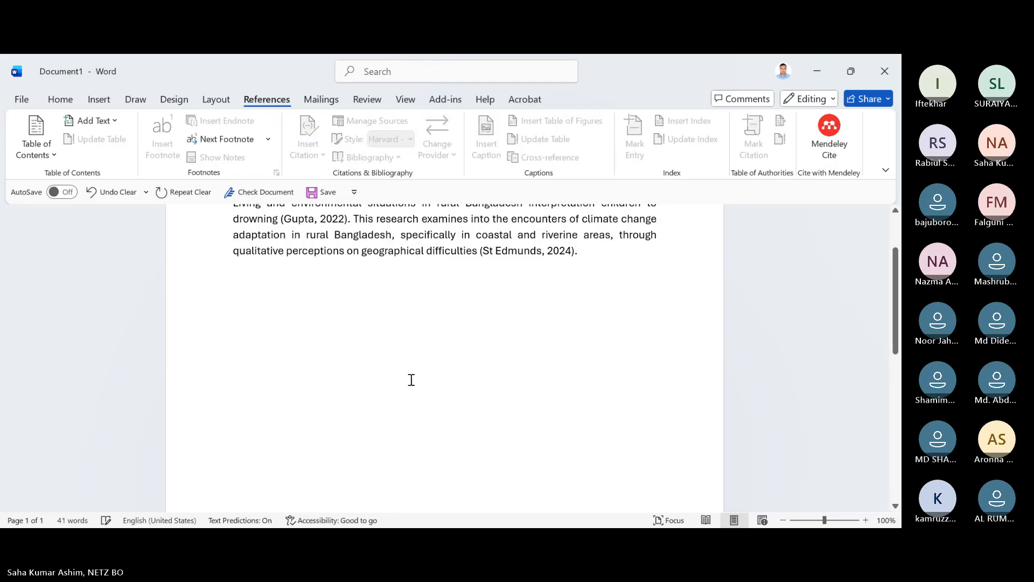
scroll(259, 309, "up", 1)
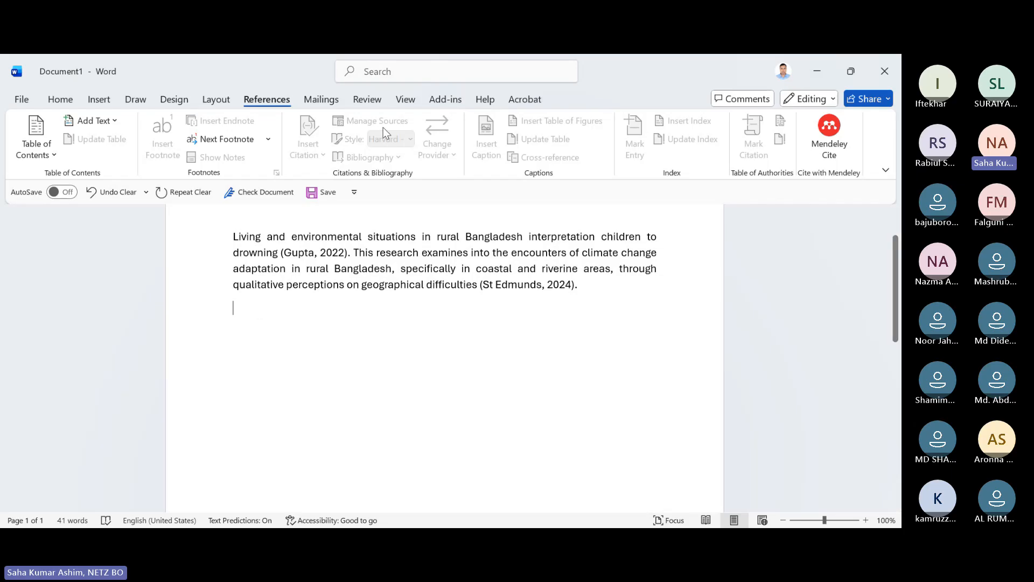
Step: Insert the built-in References list on a new line, leaving an empty line below the paragraph
left_click(68, 102)
left_click(264, 100)
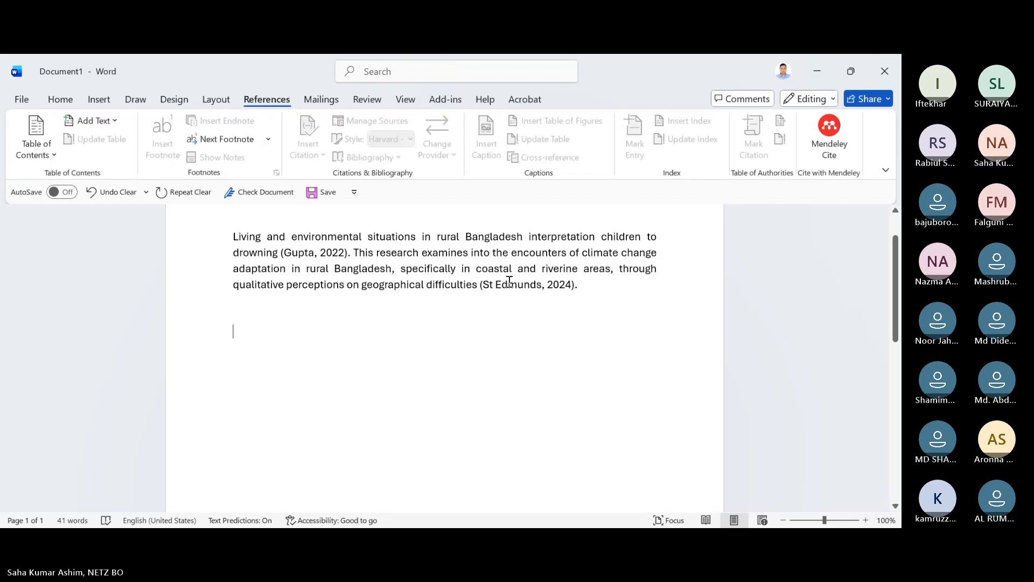
left_click(252, 330)
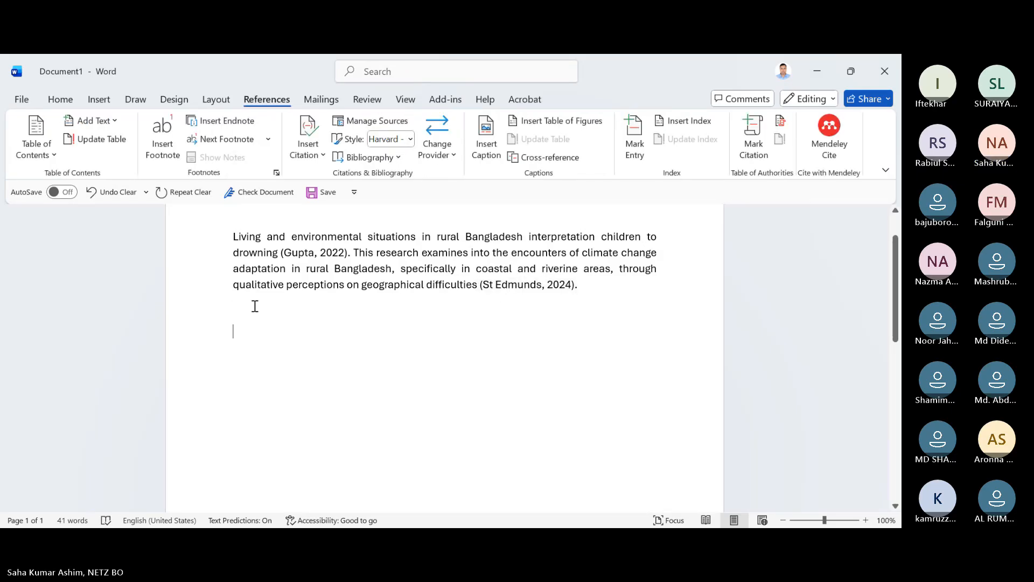
left_click(389, 158)
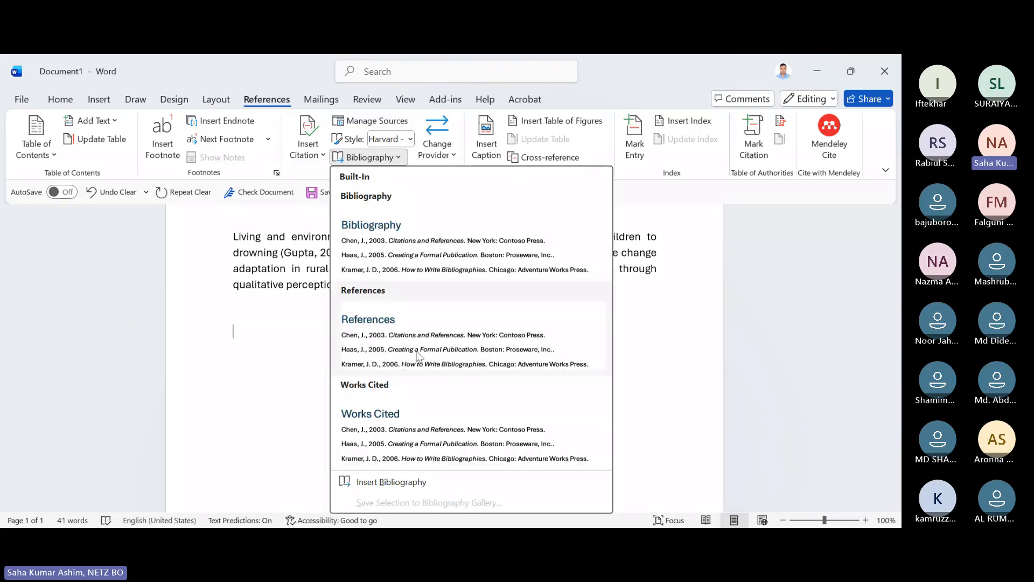
left_click(420, 355)
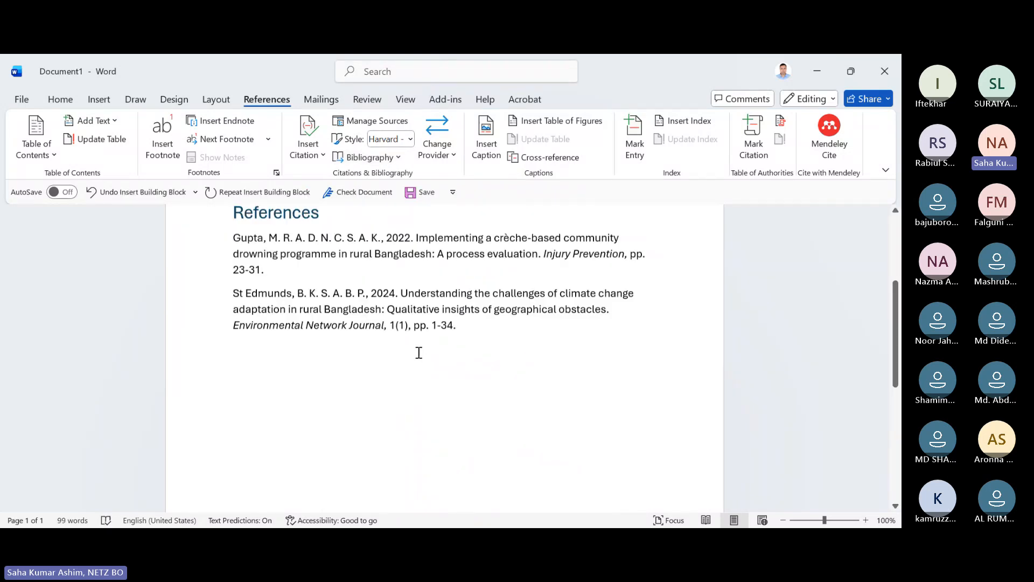
Step: Switch the citation style to Chicago Sixteenth Edition and dismiss the save dialog without saving
scroll(622, 341, "up", 4)
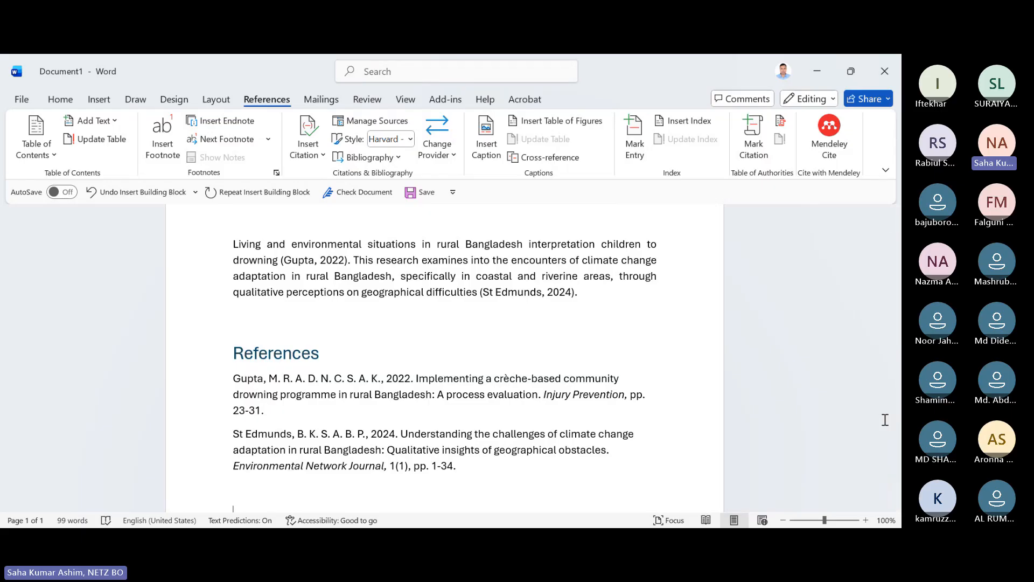
scroll(789, 390, "up", 1)
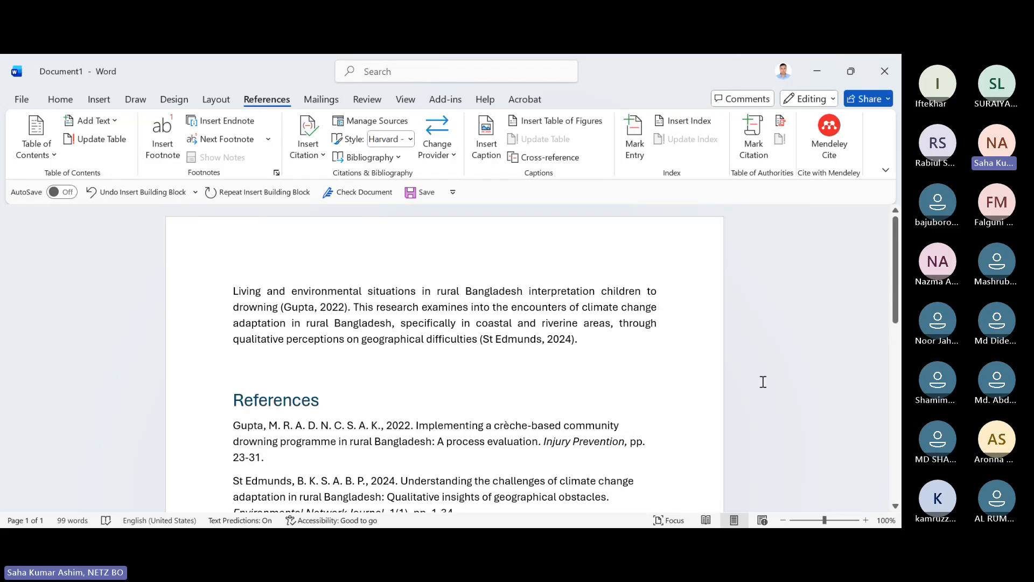
left_click(410, 139)
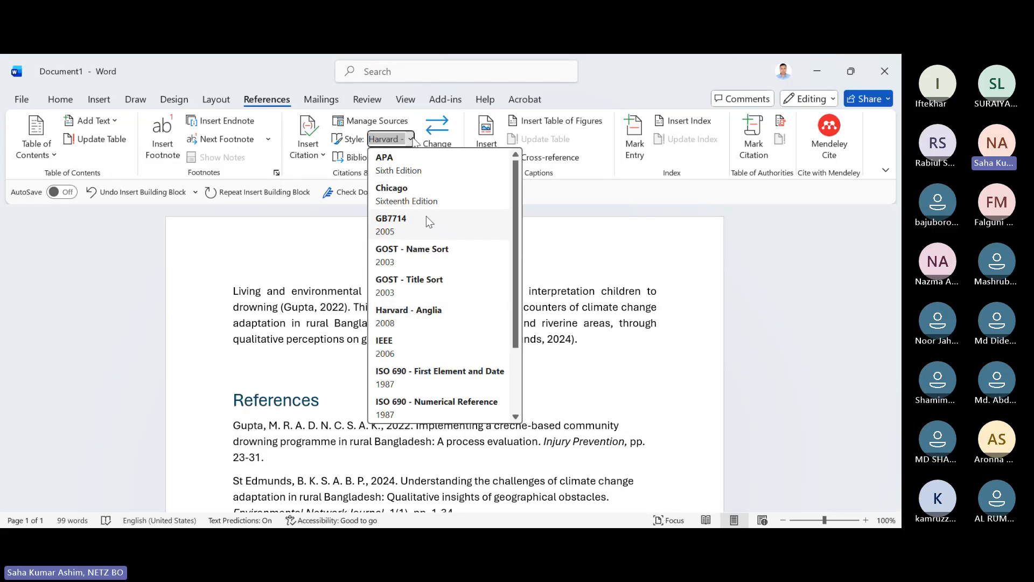
key("ctrl+s")
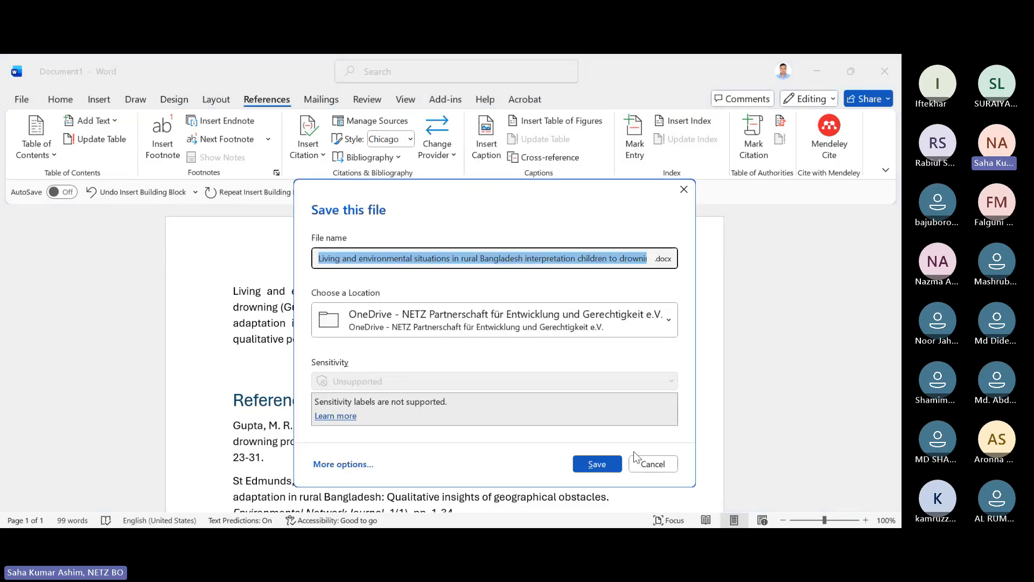
left_click(653, 464)
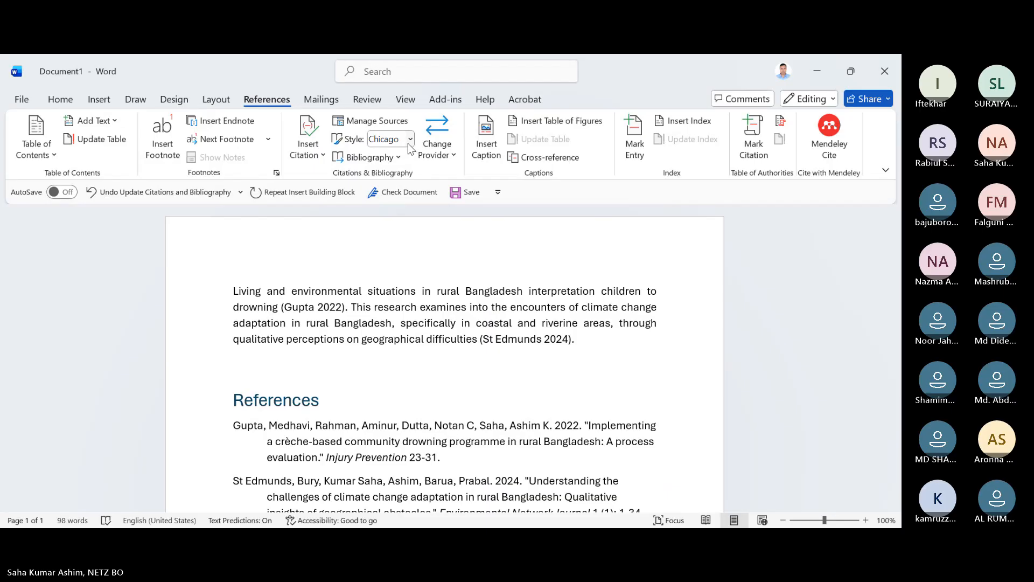
Step: Set the citation style of the document to APA Sixth Edition
left_click(401, 138)
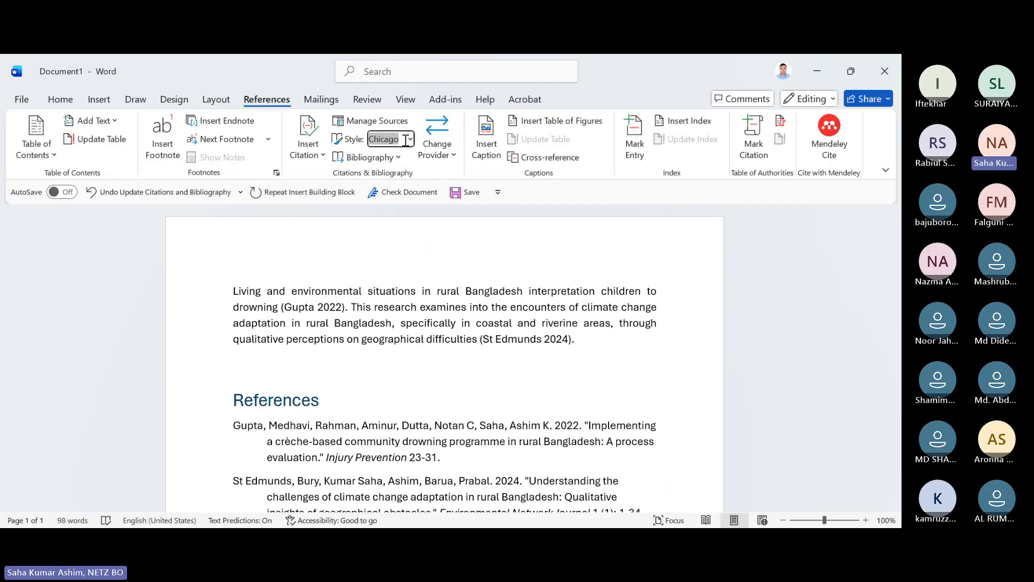
left_click(409, 140)
scroll(416, 311, "down", 2)
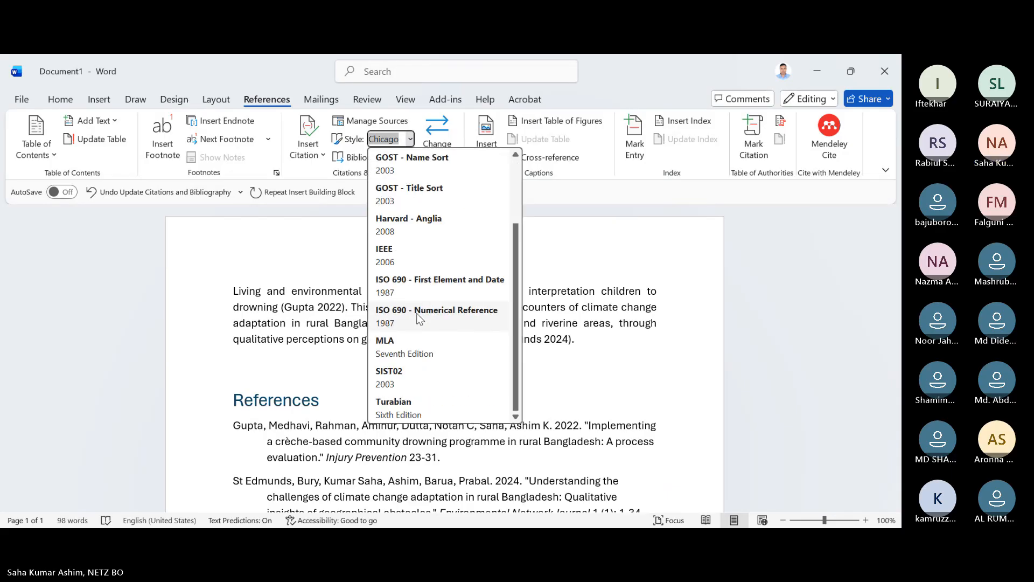
scroll(397, 205, "up", 2)
left_click(399, 164)
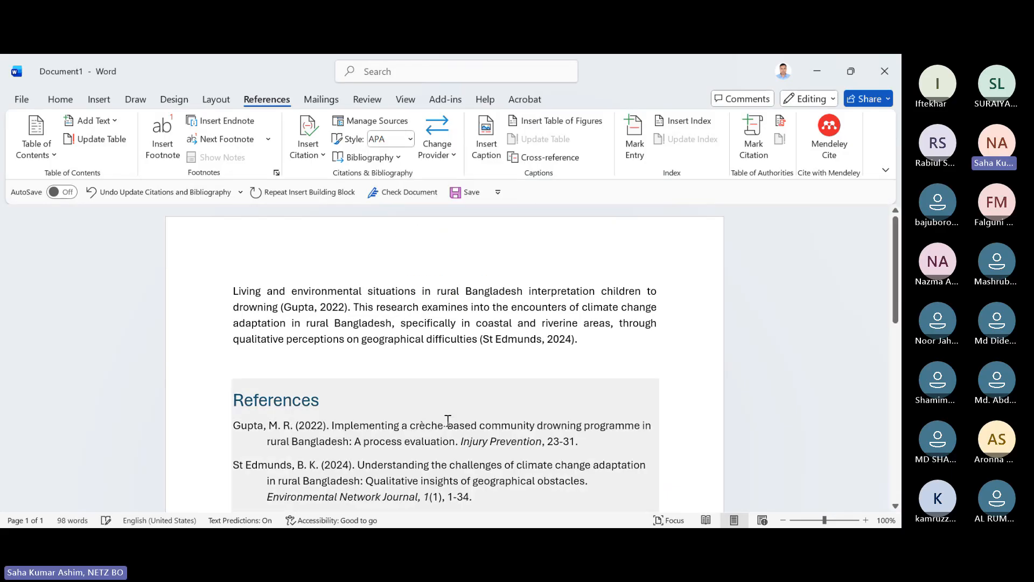
Step: Examine the in-text citations and the References list in their APA formatting
scroll(672, 427, "down", 3)
scroll(676, 422, "up", 3)
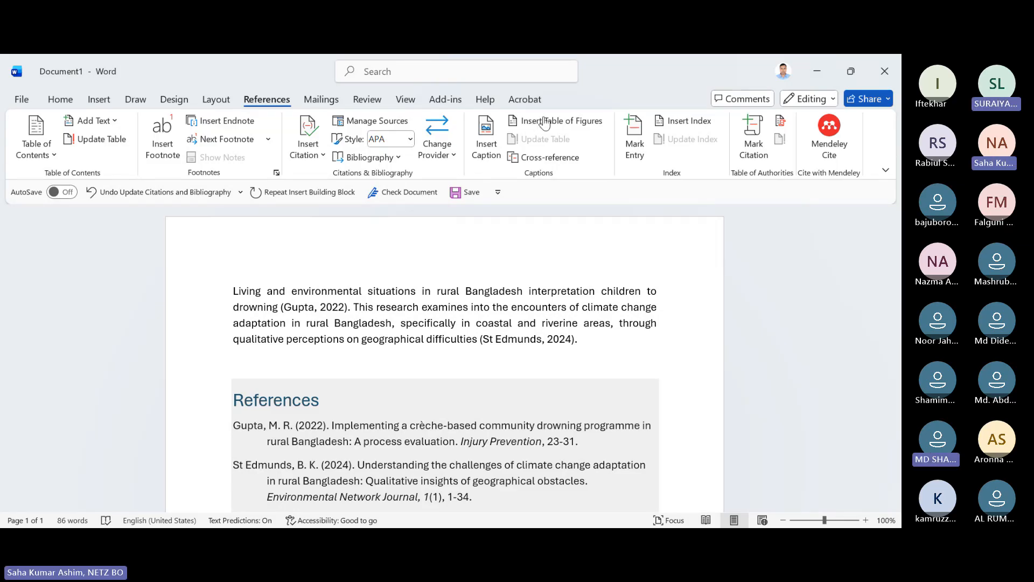
scroll(628, 248, "down", 3)
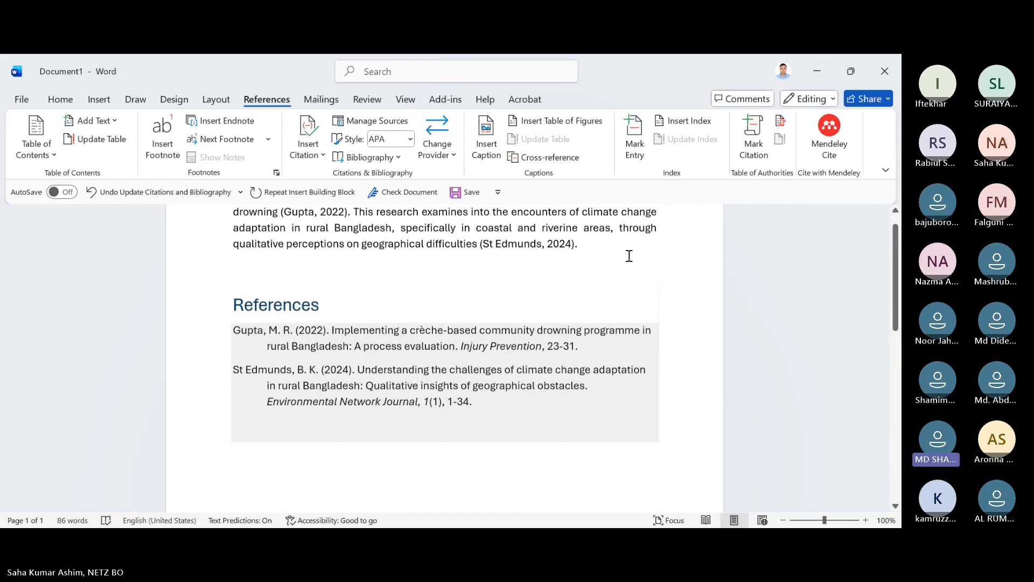
scroll(630, 259, "up", 3)
scroll(647, 303, "down", 2)
scroll(647, 303, "up", 1)
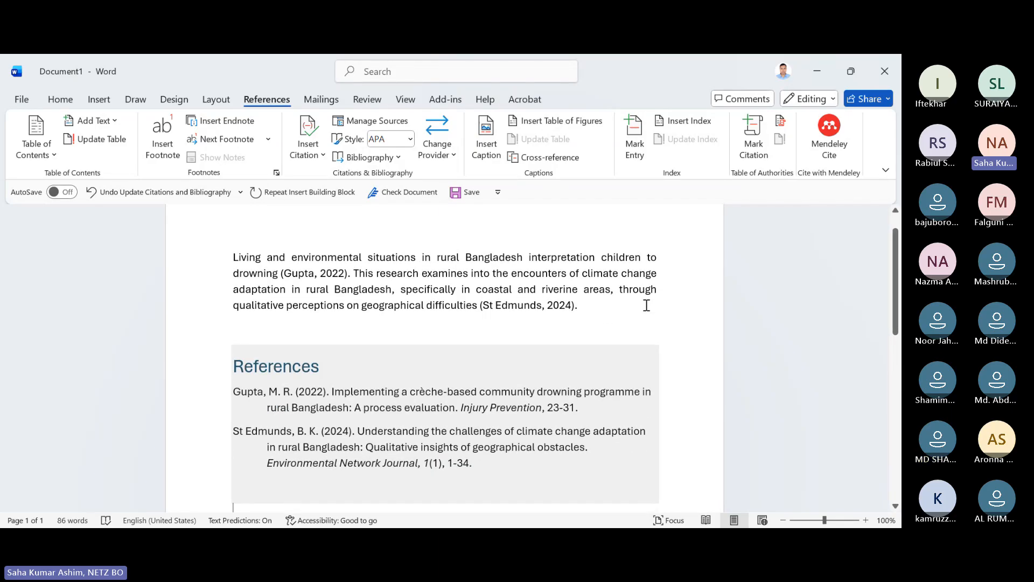
scroll(647, 305, "up", 1)
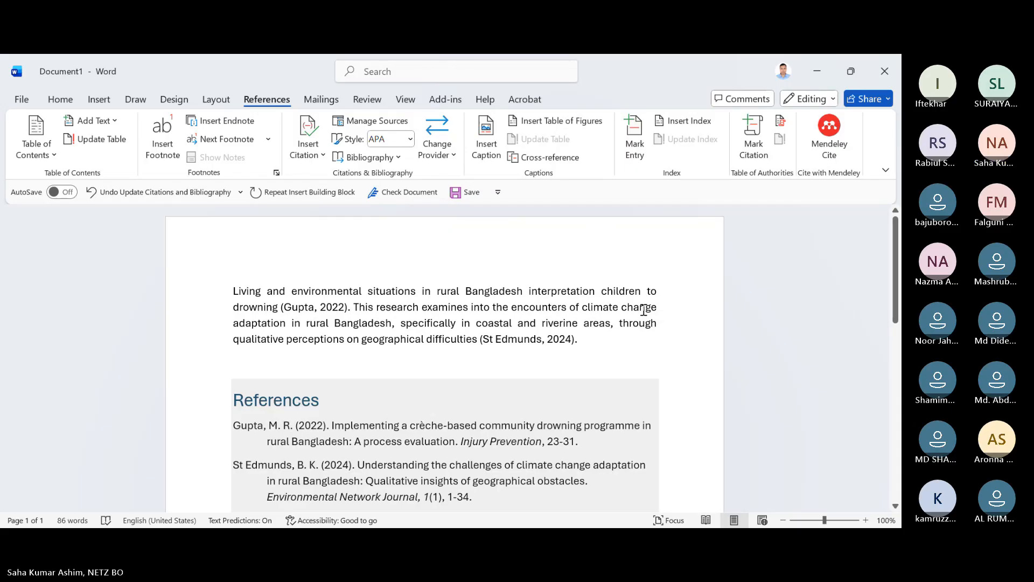
scroll(643, 311, "down", 1)
scroll(641, 318, "up", 1)
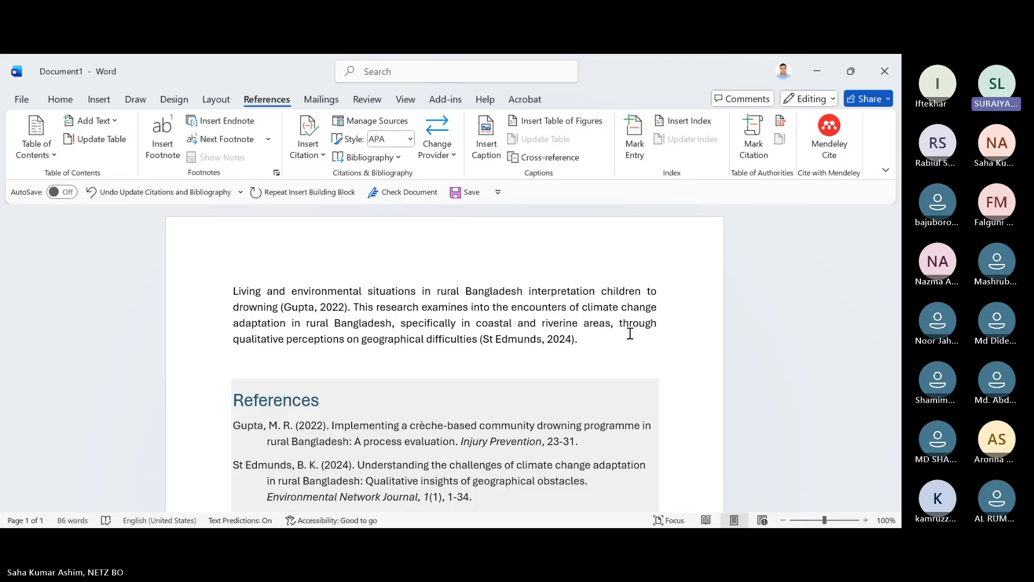
scroll(630, 334, "down", 1)
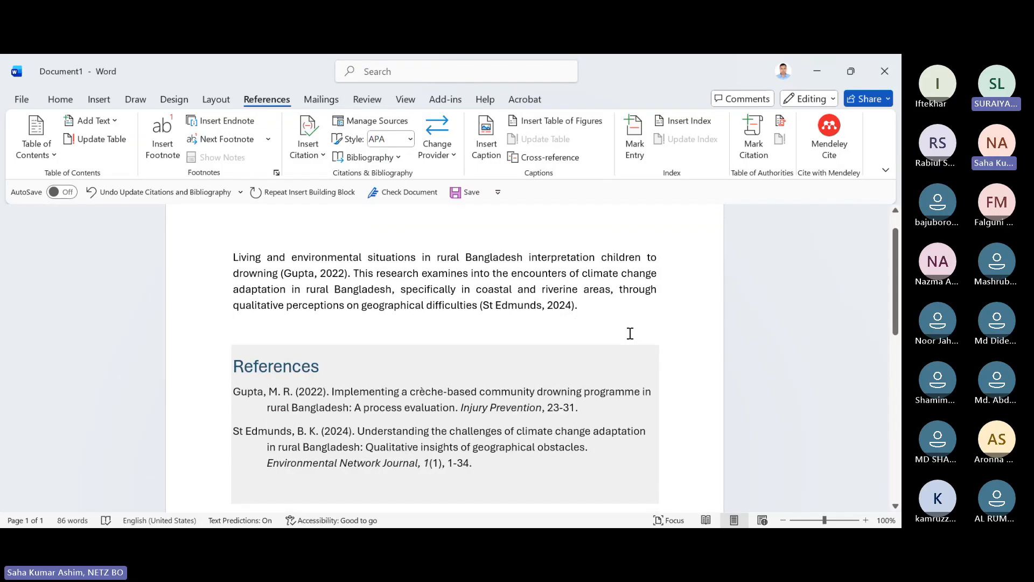
scroll(630, 333, "up", 1)
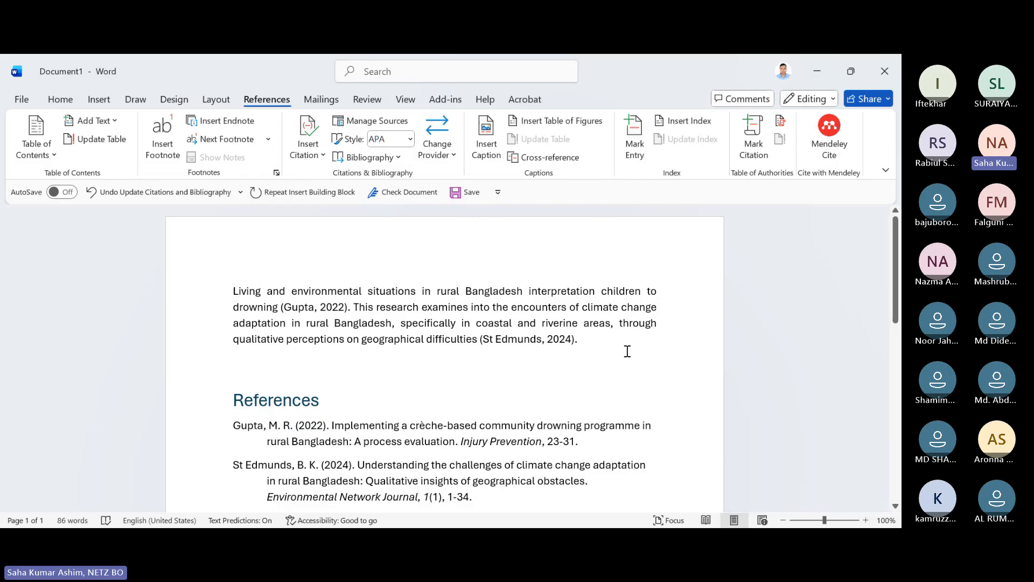
scroll(628, 352, "down", 2)
scroll(627, 352, "up", 2)
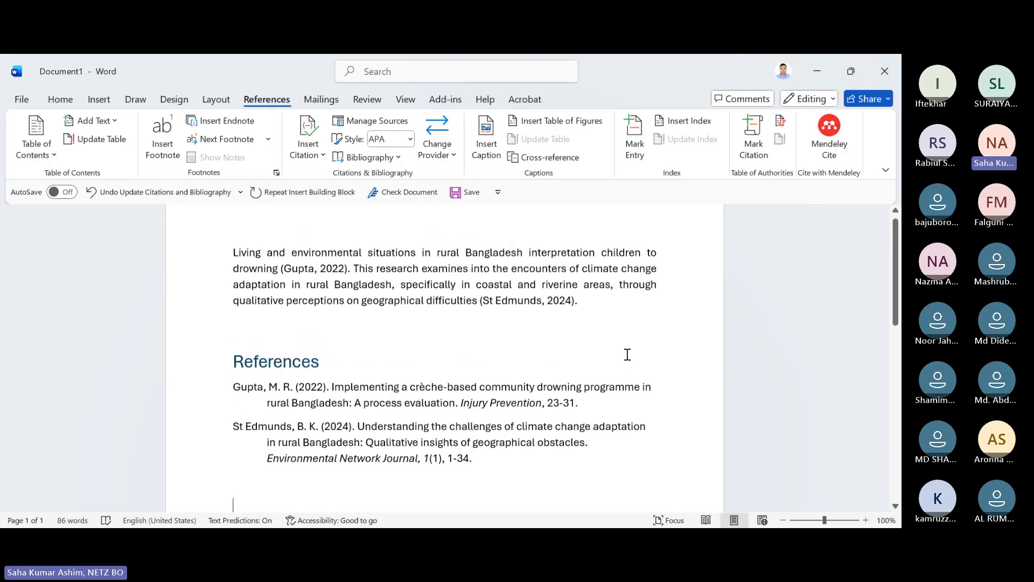
scroll(627, 353, "down", 1)
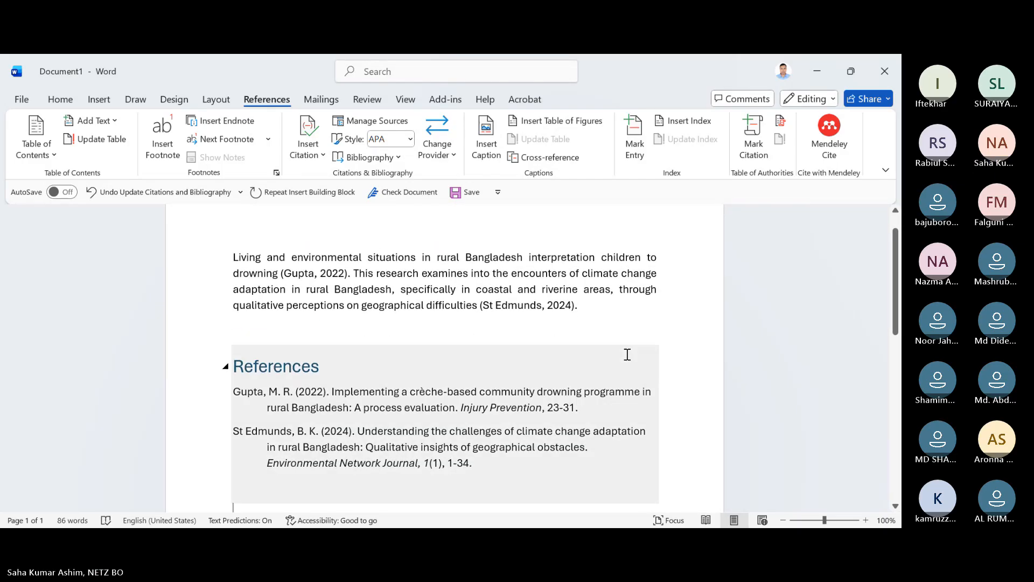